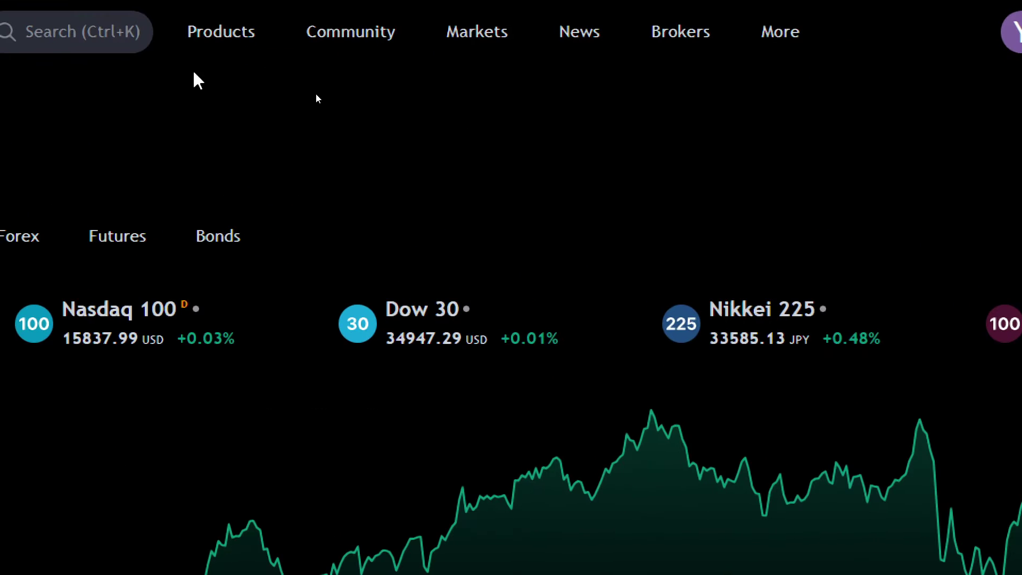
- Open TradingView's Brokers landing page from the Brokers menu in the top navigation
mouse_move(331, 89)
mouse_move(762, 40)
mouse_move(680, 33)
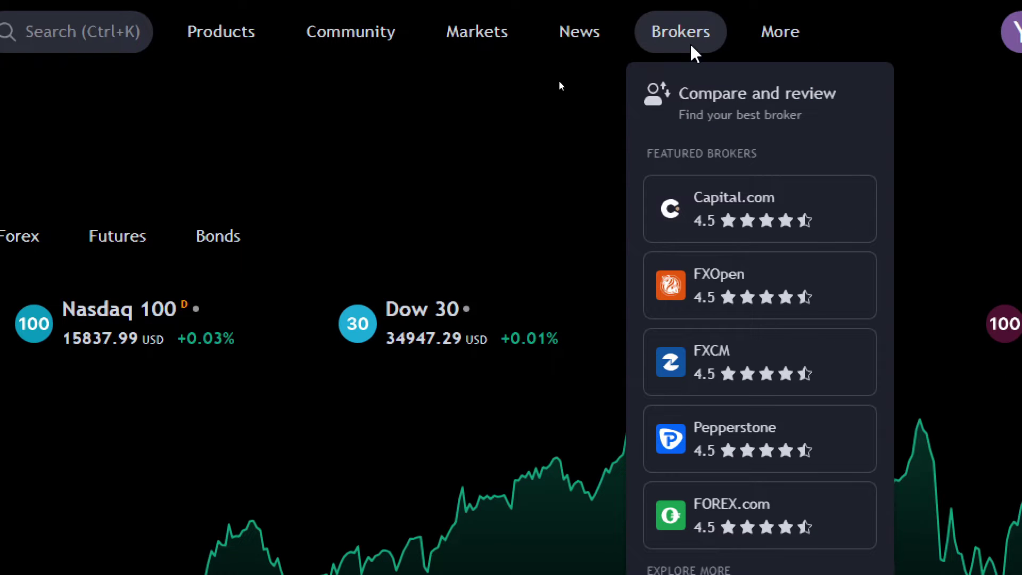
click(706, 113)
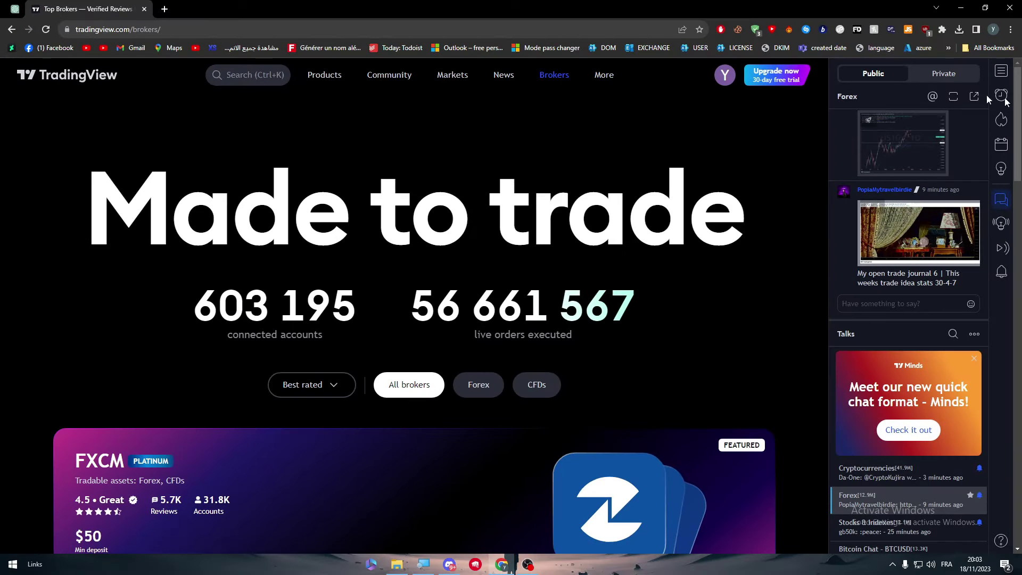
- Filter the broker listings to Forex, then to CFDs, scrolling through the results
drag(1005, 101, 992, 98)
click(479, 319)
scroll(1015, 198, down, 7)
drag(1014, 198, 997, 360)
scroll(583, 318, up, 15)
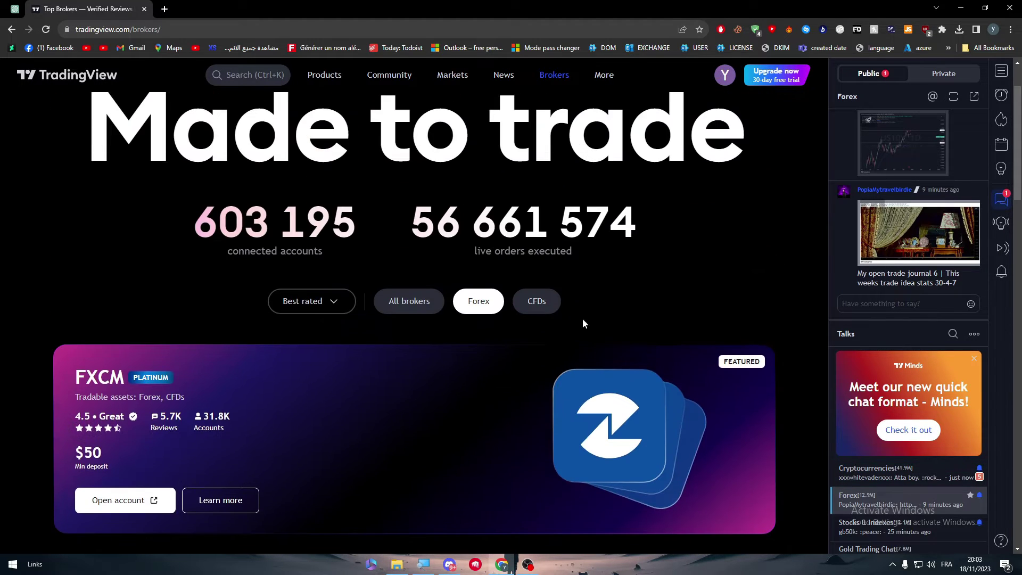
click(536, 302)
drag(1015, 176, 940, 170)
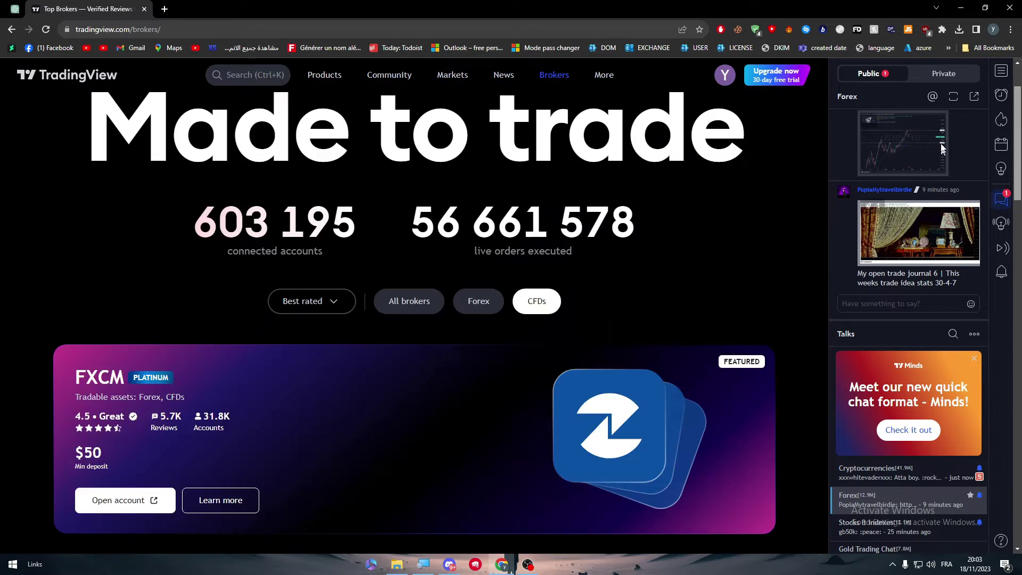
- Check the Best rated sort options without changing them, then return to the home page
click(335, 302)
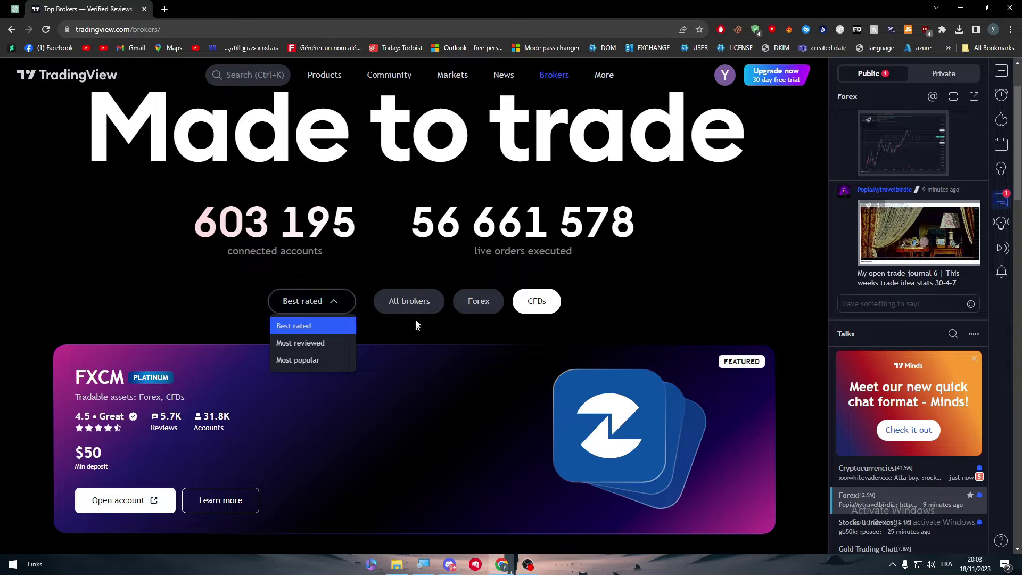
click(416, 338)
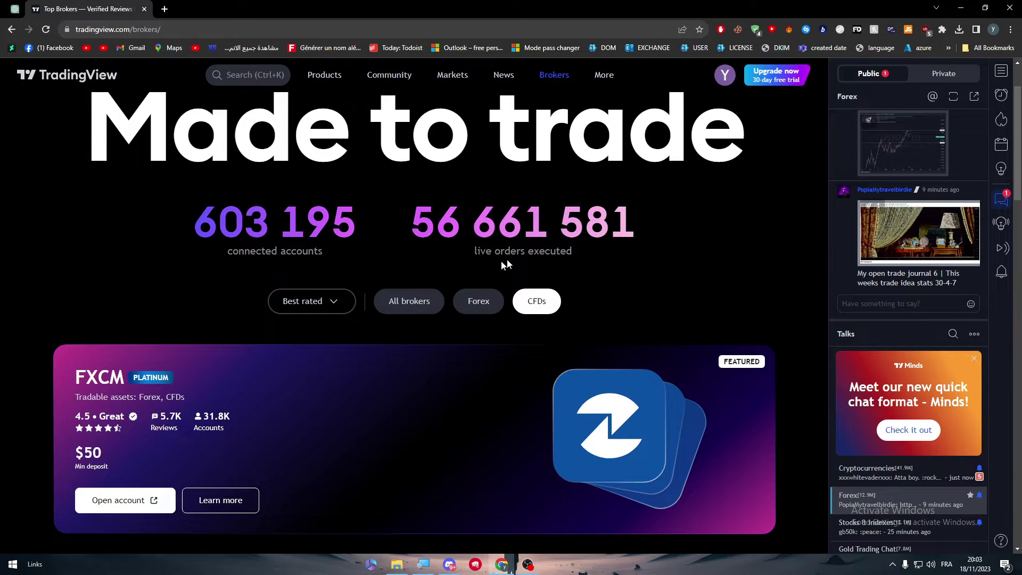
click(54, 81)
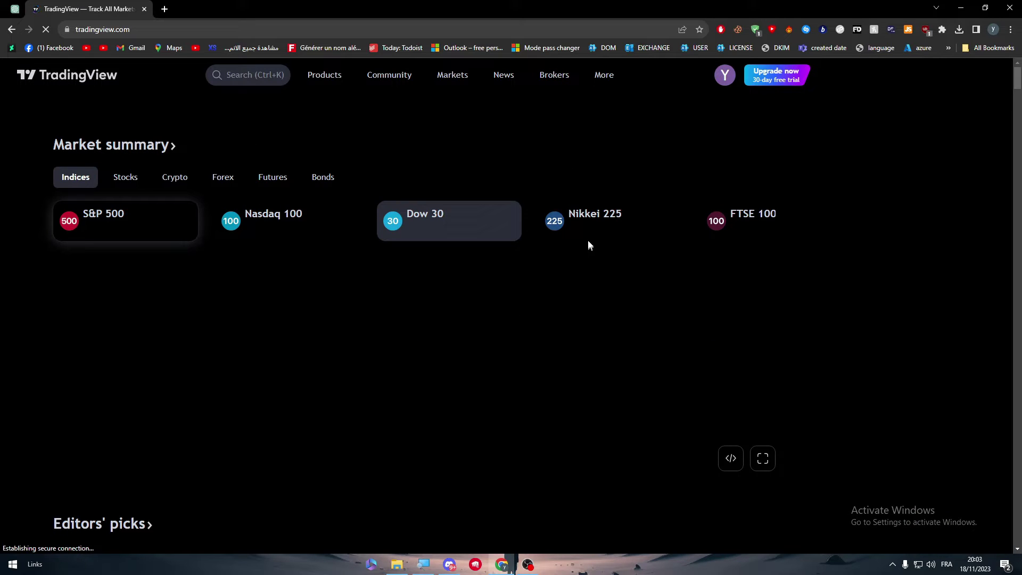
- Open the full Nasdaq 100 chart and drag the Strategy Tester splitter upward
click(458, 253)
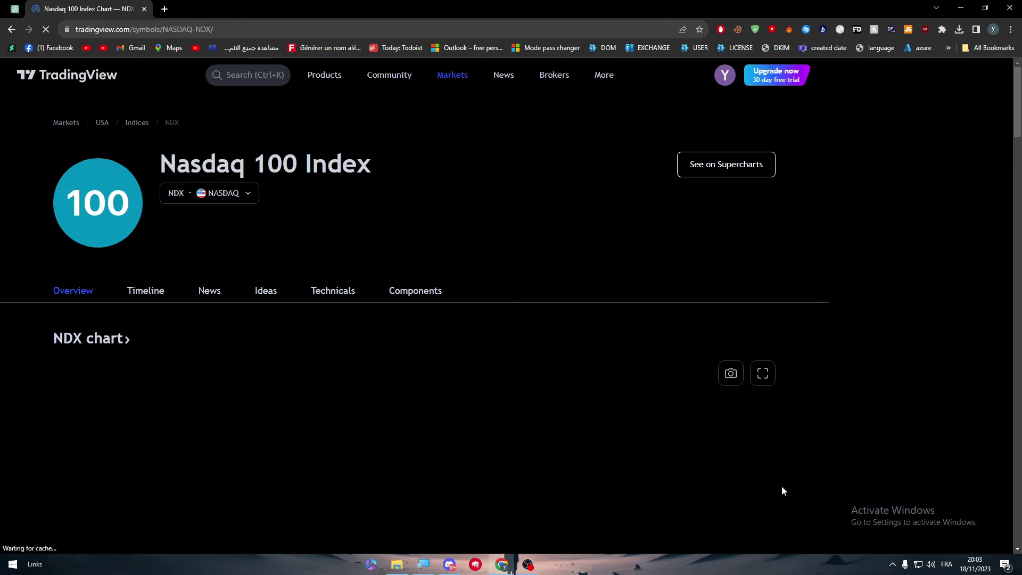
click(762, 381)
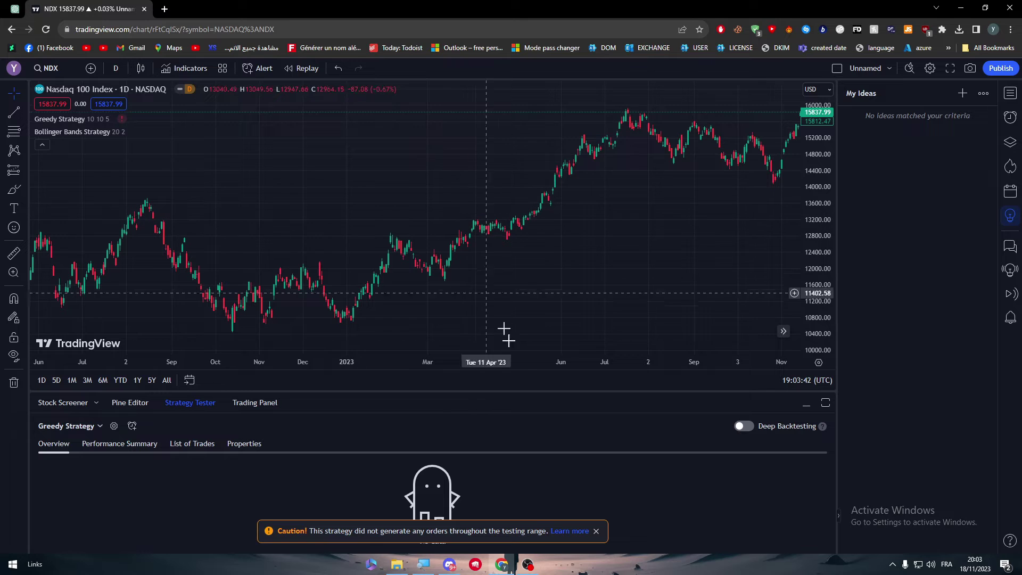
drag(379, 401, 418, 274)
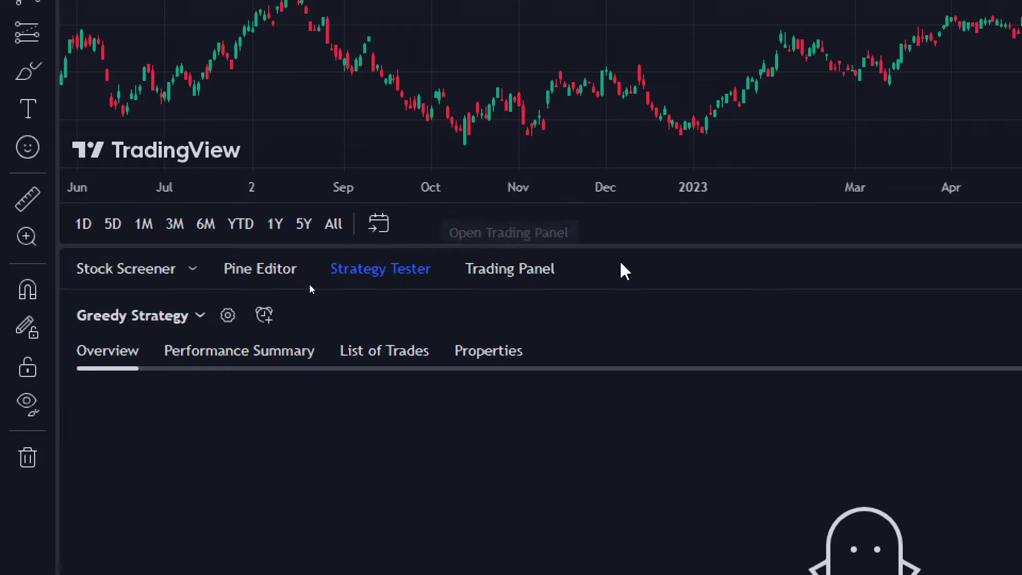
- Expand the chart's Trading Panel broker list to show all brokers
click(512, 269)
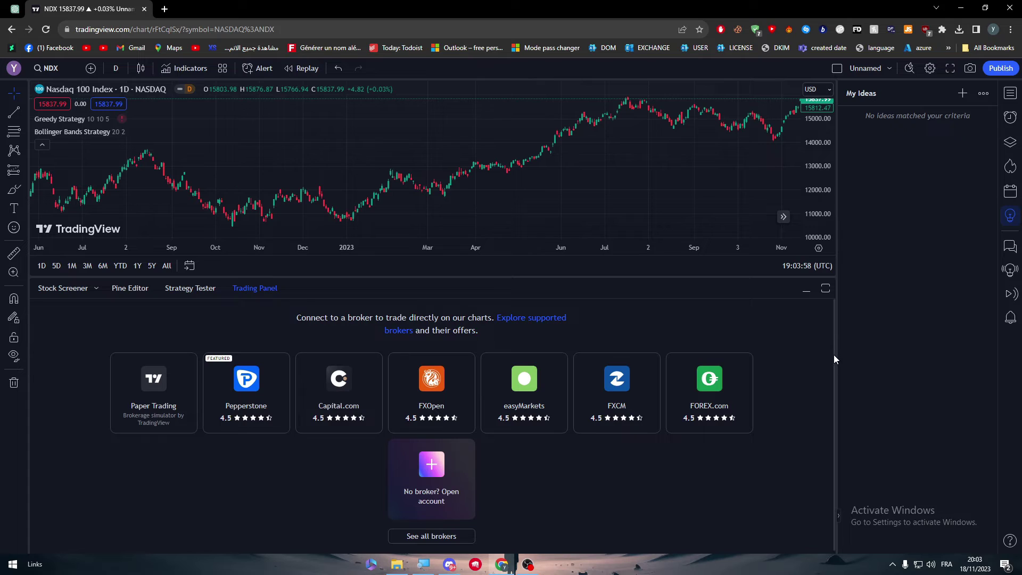
scroll(834, 355, down, 1)
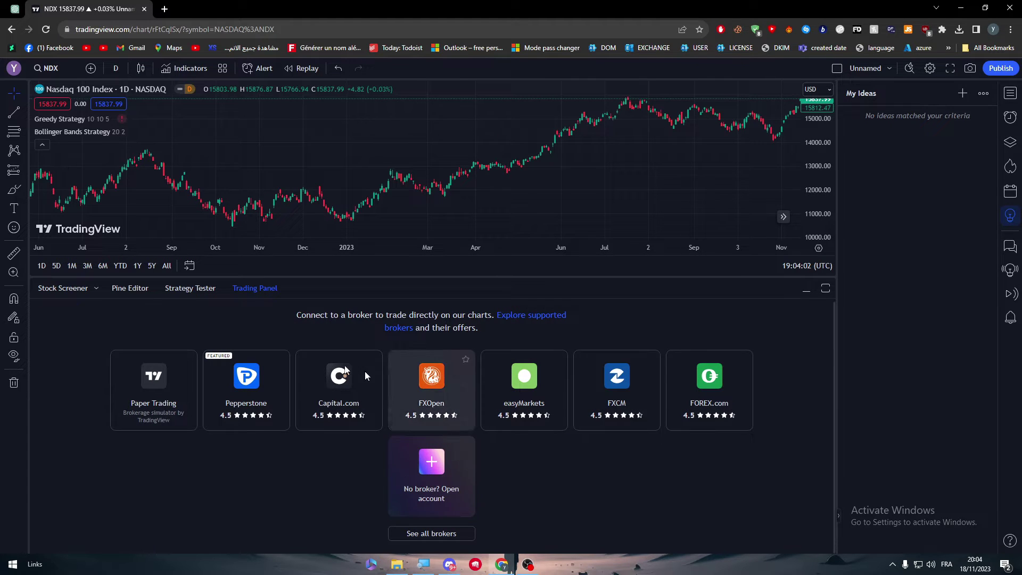
click(433, 533)
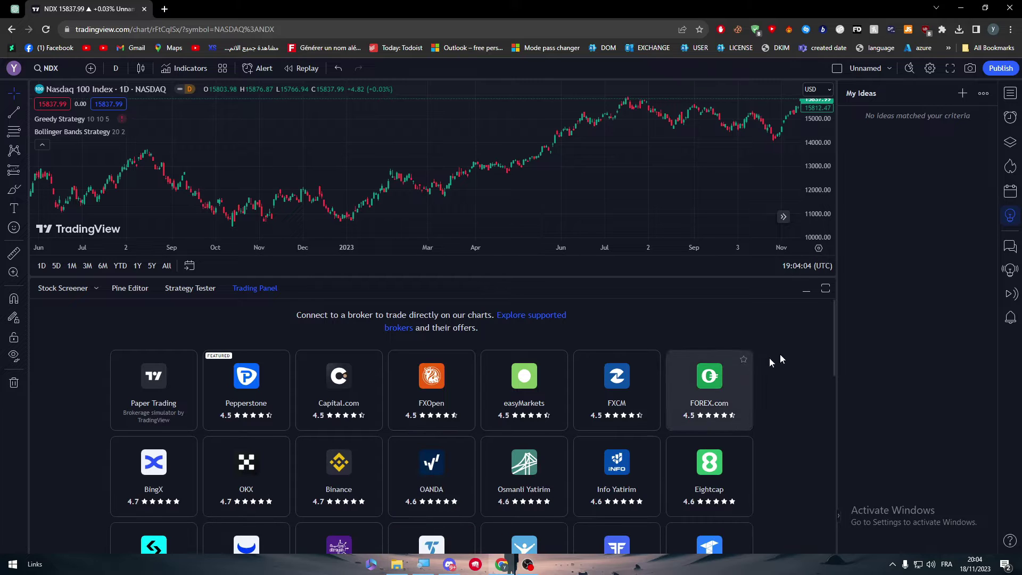
drag(833, 319, 831, 338)
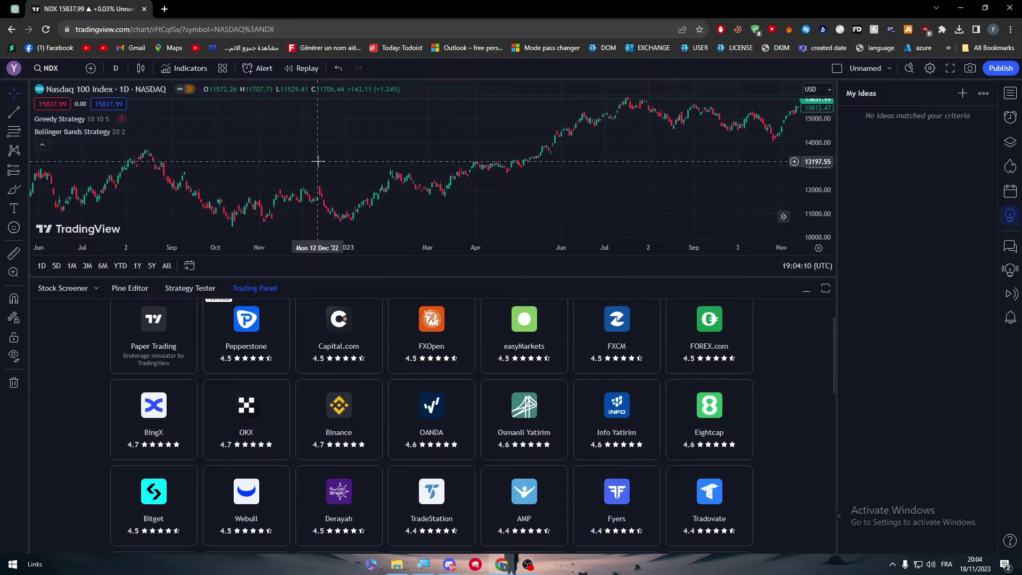
- Dismiss the accidental interval change, open the Eightcap card, and start a new browser tab
text(88)
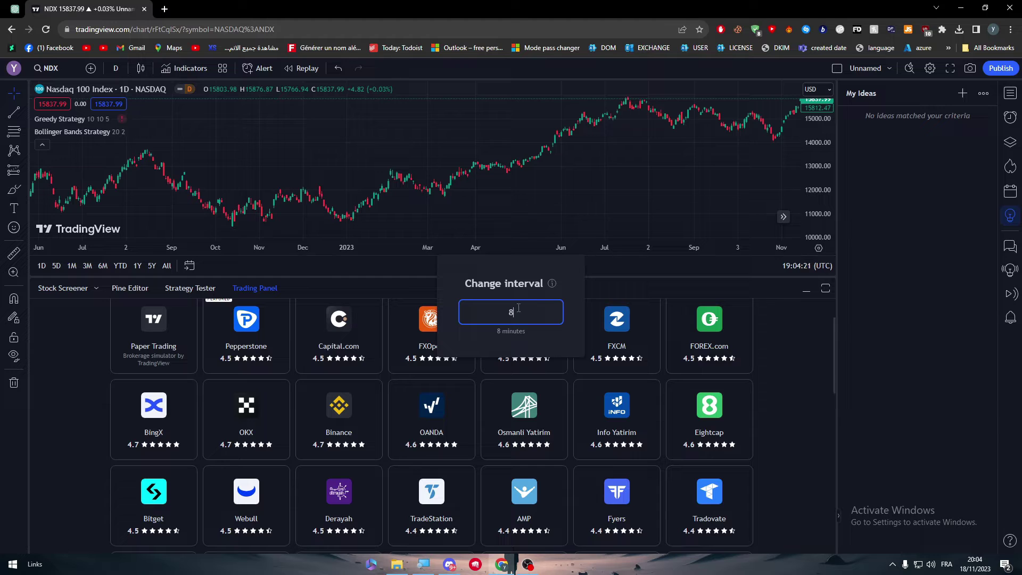
key(Escape)
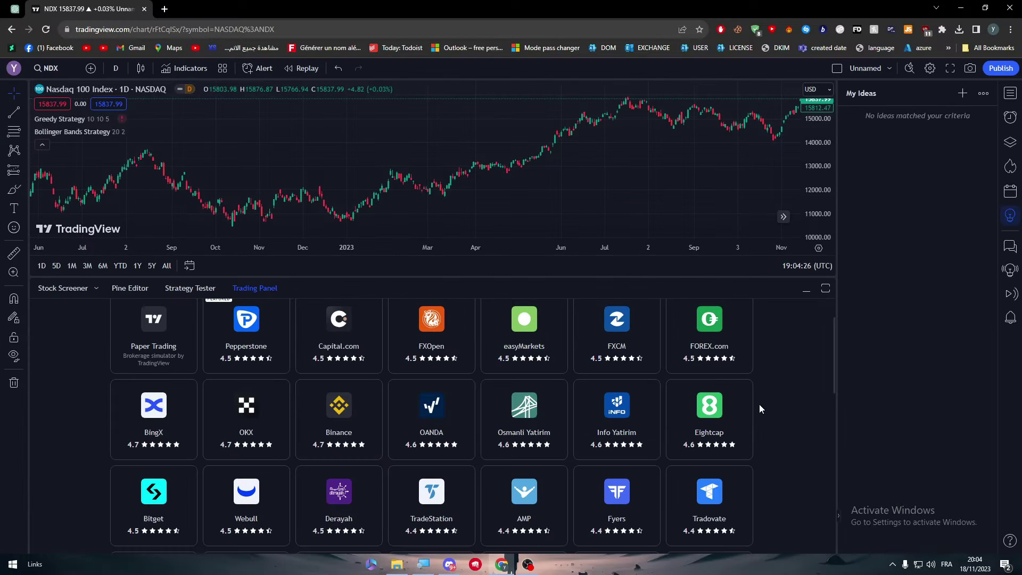
click(727, 400)
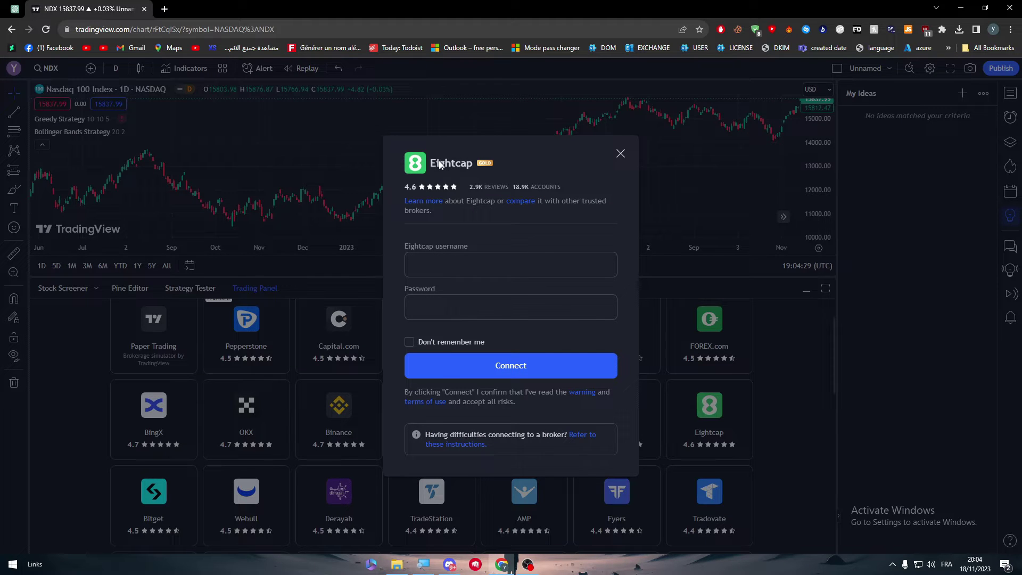
click(165, 8)
- Search 'eightcup', open the eightcap.com result, and go to its Create account page
text(eightcup)
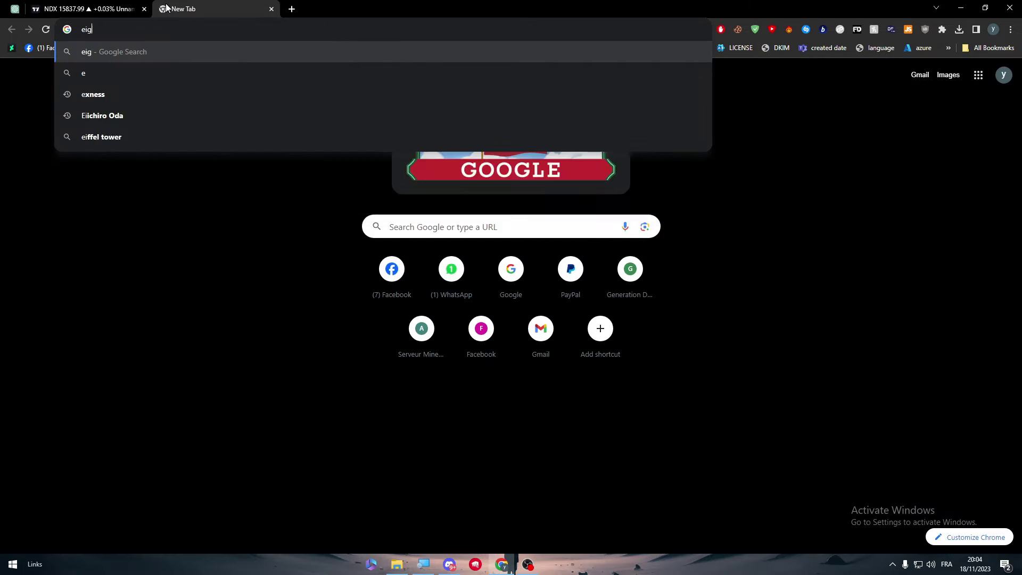
key(Return)
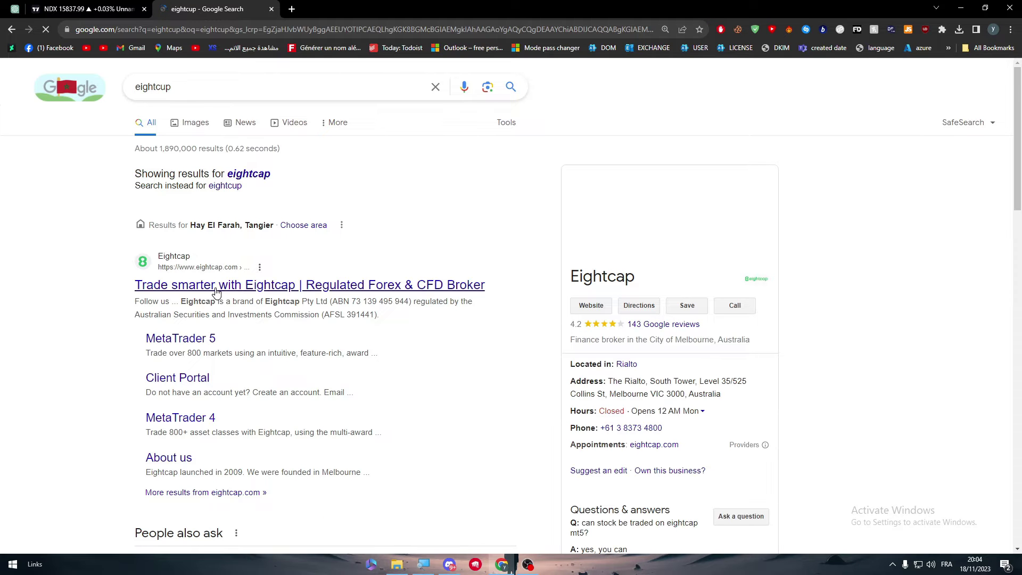
click(321, 285)
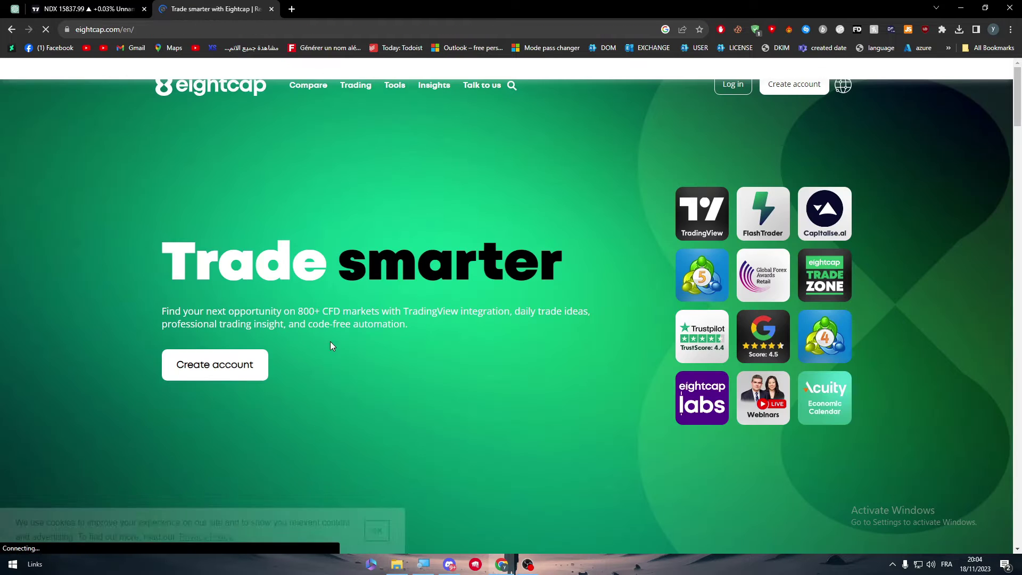
click(796, 104)
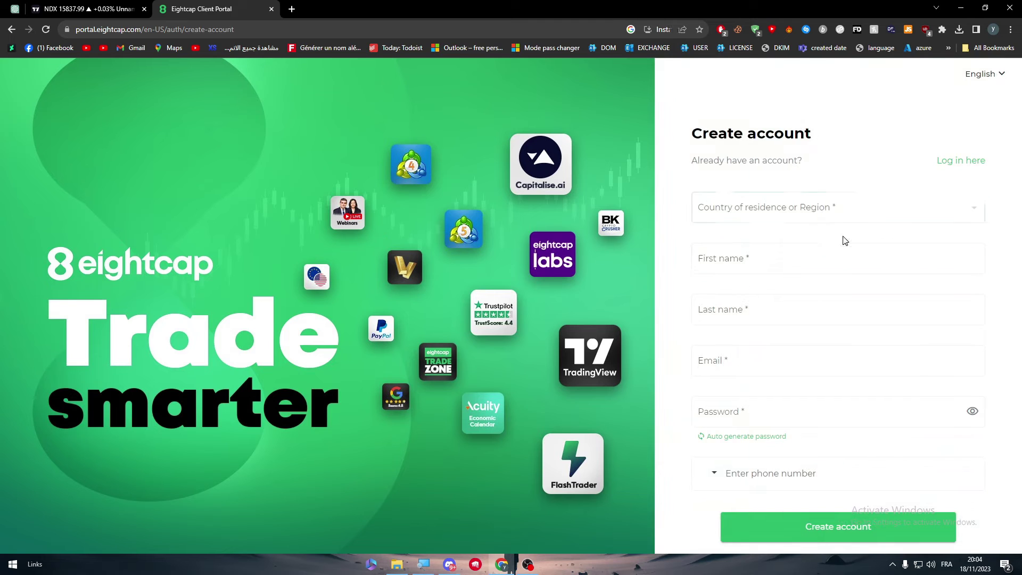
- Select Morocco as the country of residence
click(719, 473)
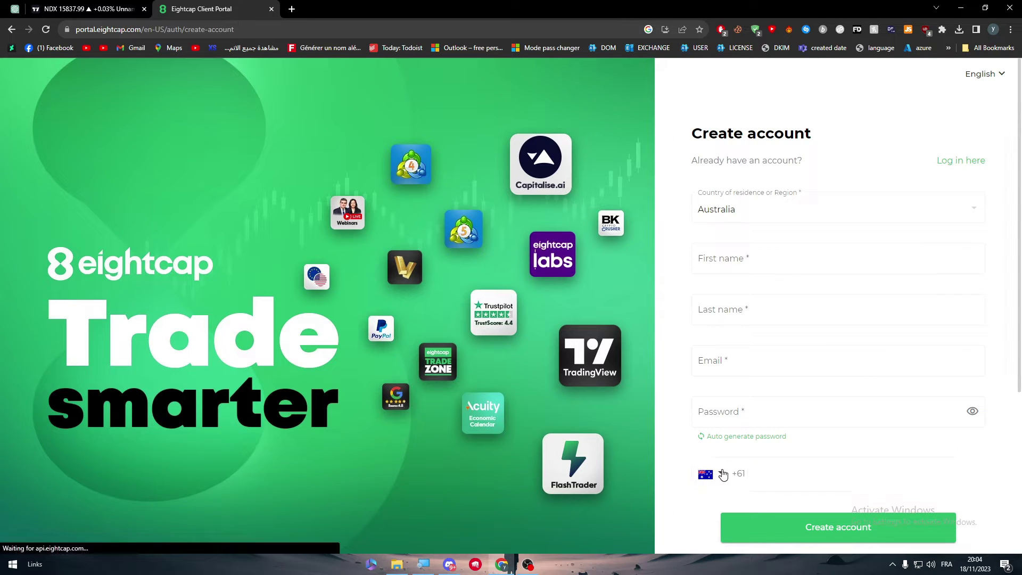
scroll(882, 485, down, 15)
scroll(882, 490, up, 15)
click(687, 296)
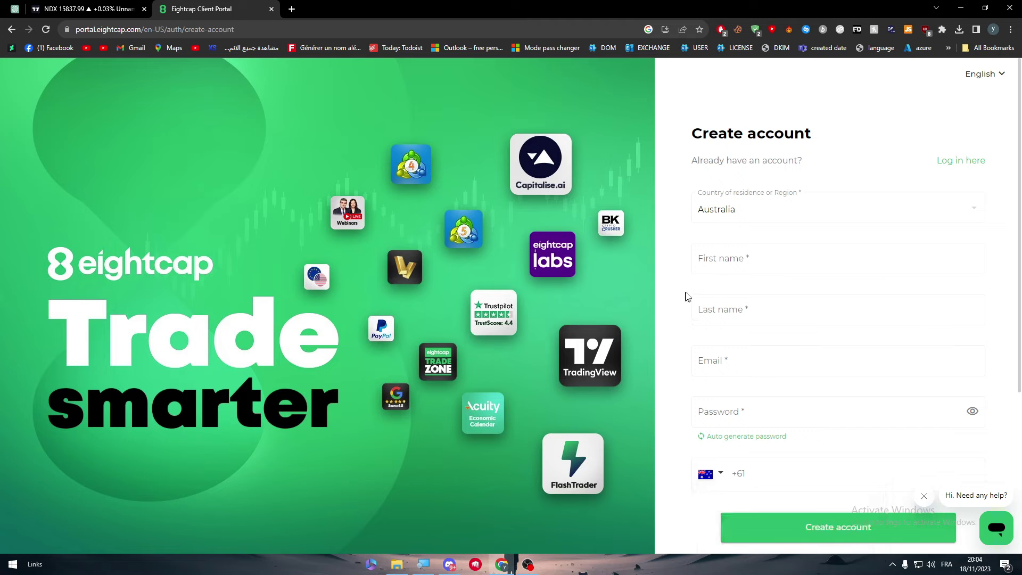
click(742, 201)
key(m)
key(Down)
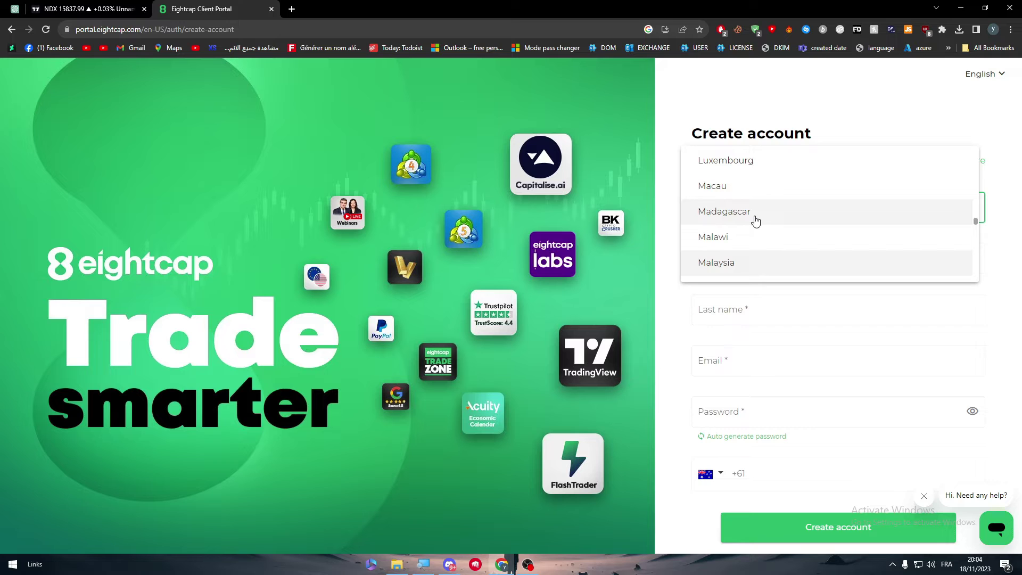
key(Down)
key(Down)
key(Down)
key(Down)
key(Down)
key(Down)
key(Down)
key(Down)
key(Down)
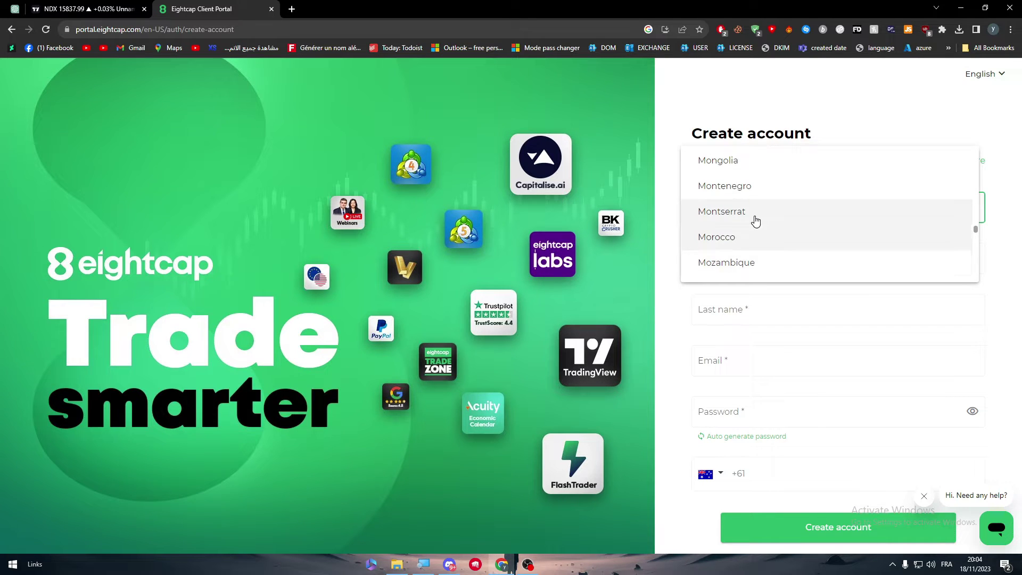
key(Up)
key(Return)
- Autofill the first and last name from a saved entry and enter the e-mail address
click(744, 262)
click(703, 310)
click(777, 271)
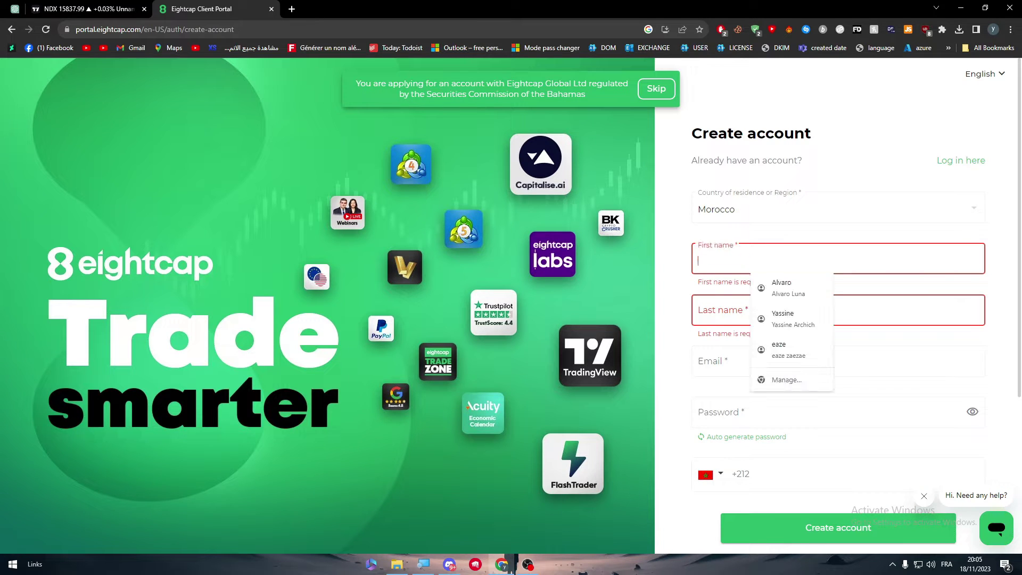
click(782, 288)
click(730, 358)
click(690, 360)
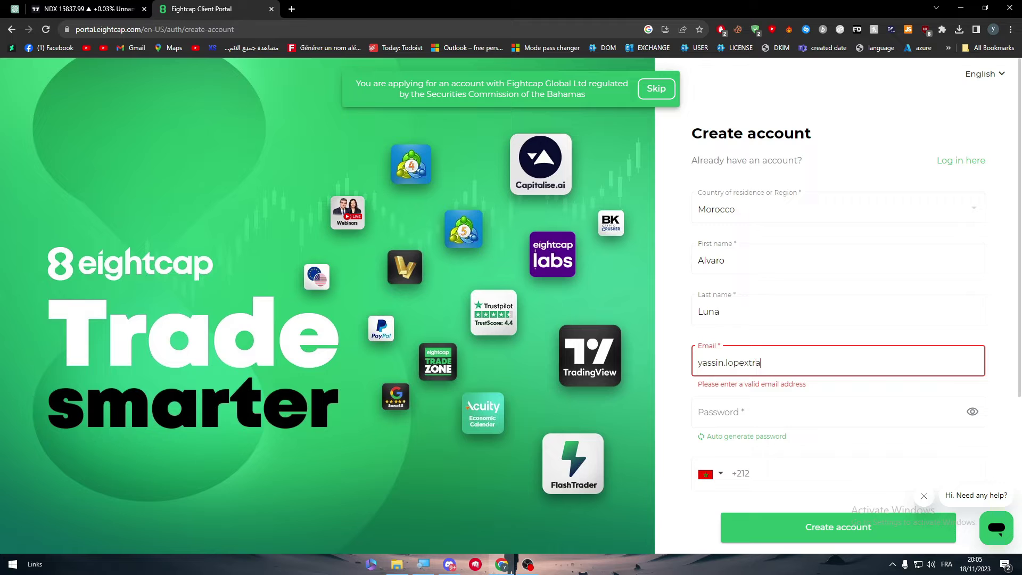
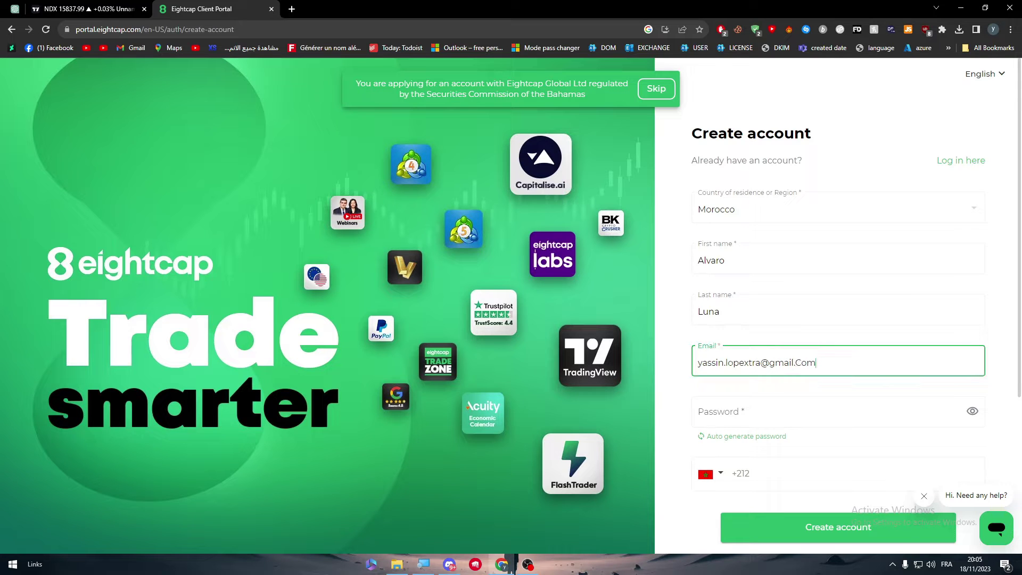
- Set a custom account password in the password field
click(739, 410)
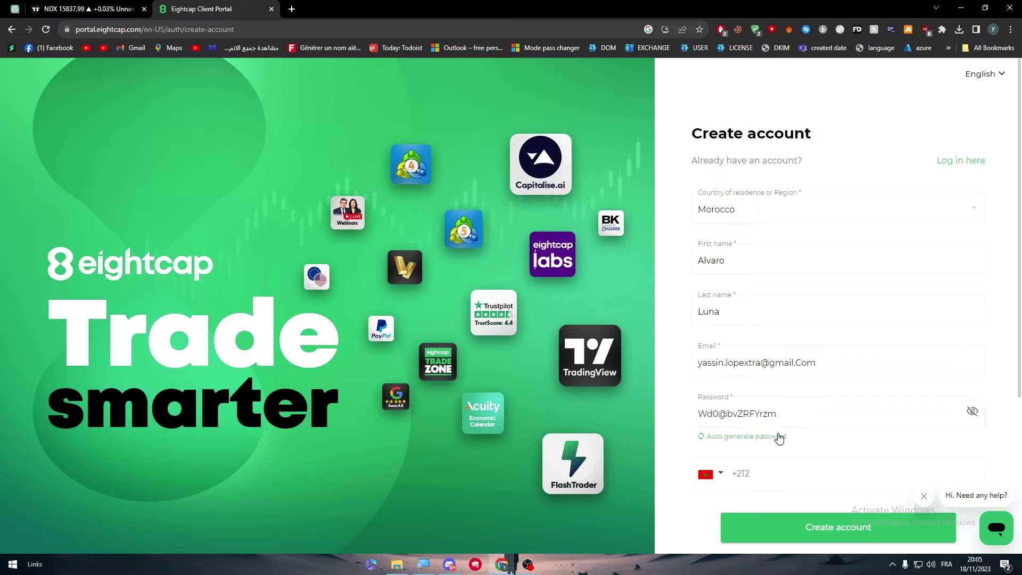
key(ctrl+a)
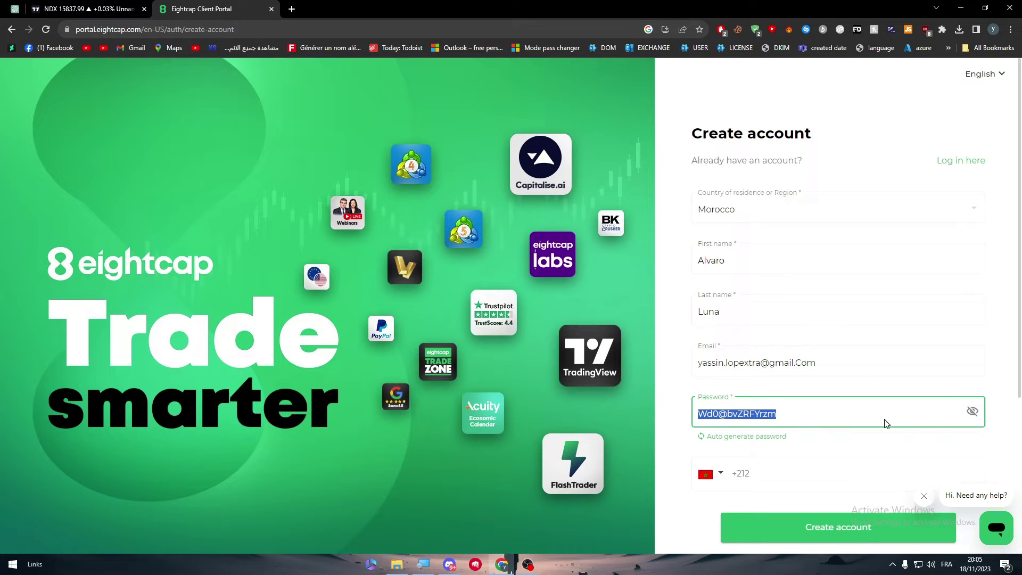
text(t)
key(ctrl+a)
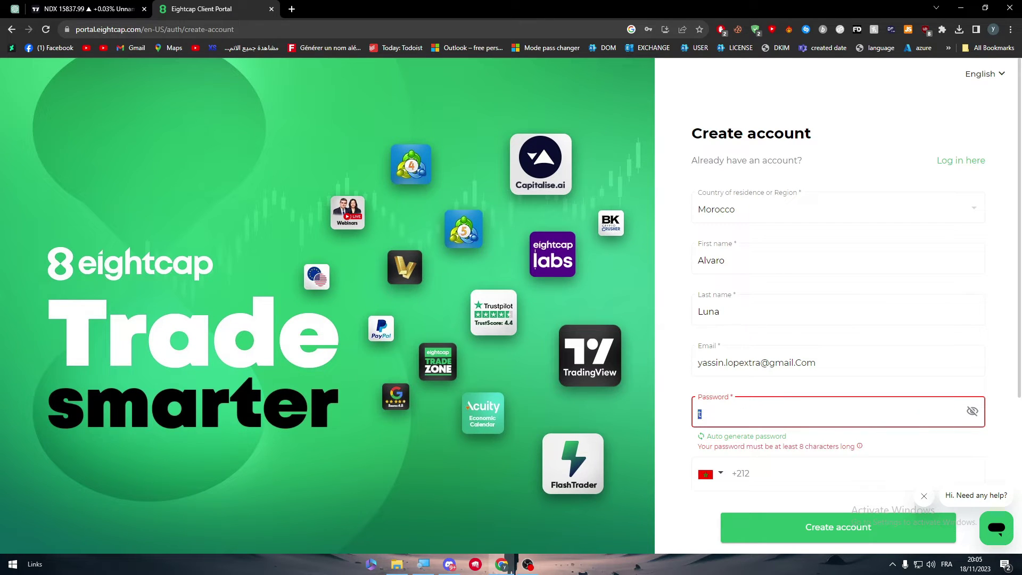
click(751, 436)
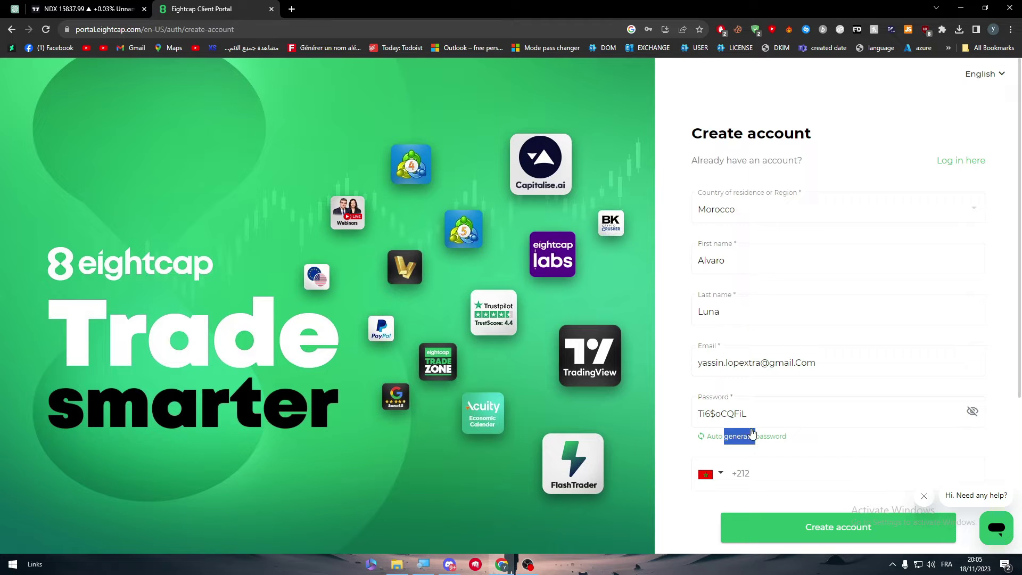
key(BackSpace)
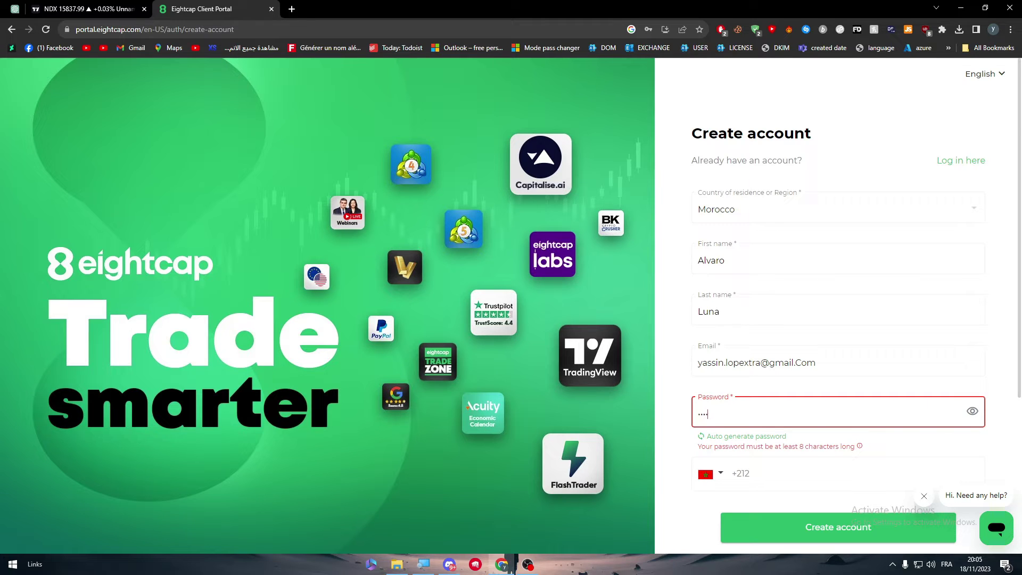
text(@)
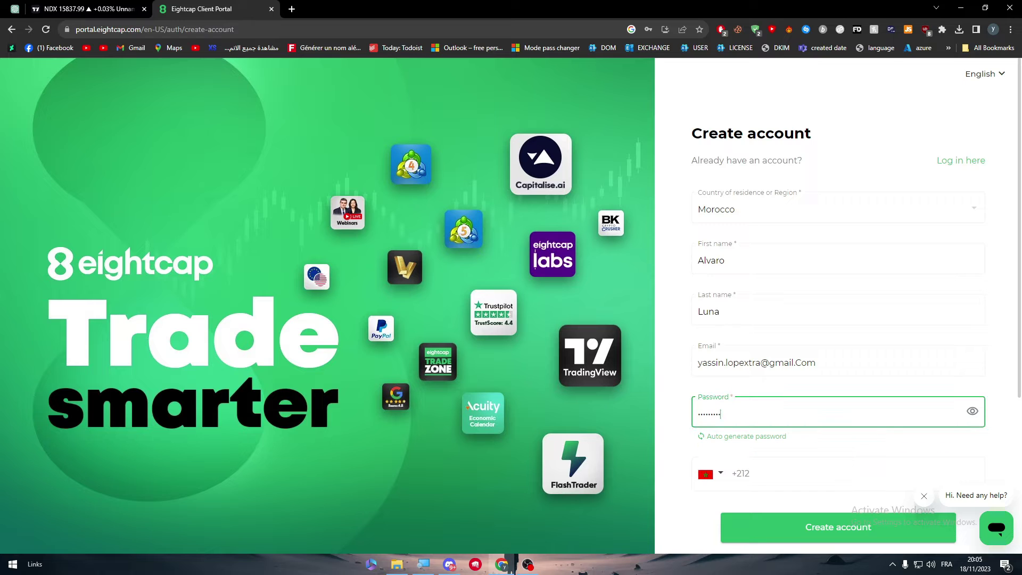
click(1012, 462)
- Enter the phone number after the +212 code and submit the Create account form
scroll(1011, 462, down, 4)
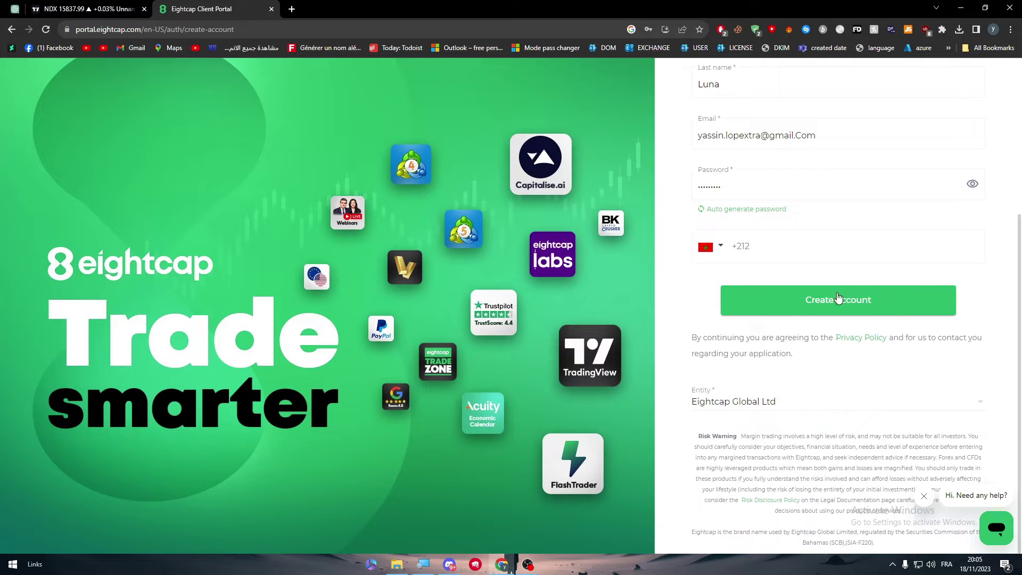
click(809, 311)
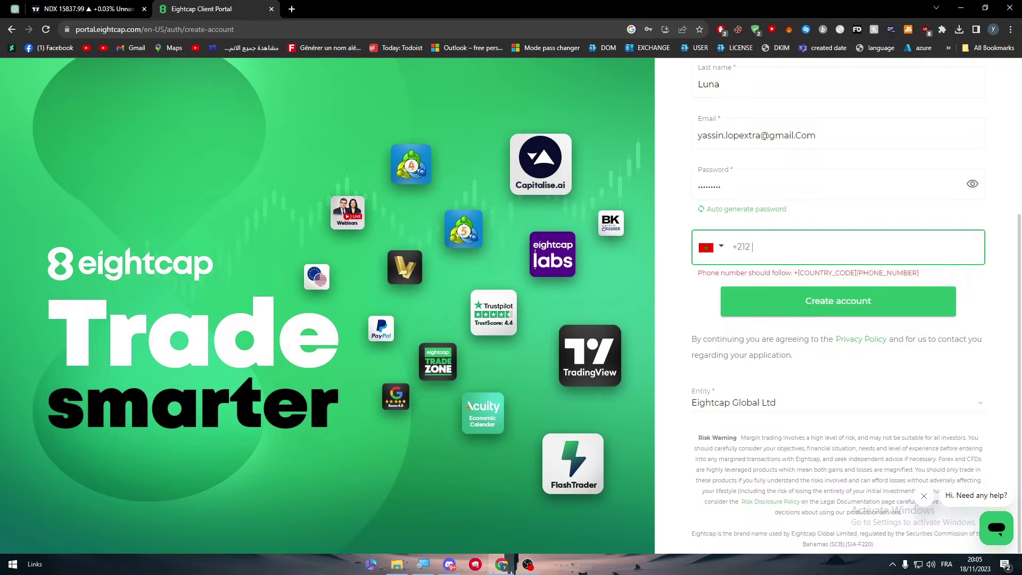
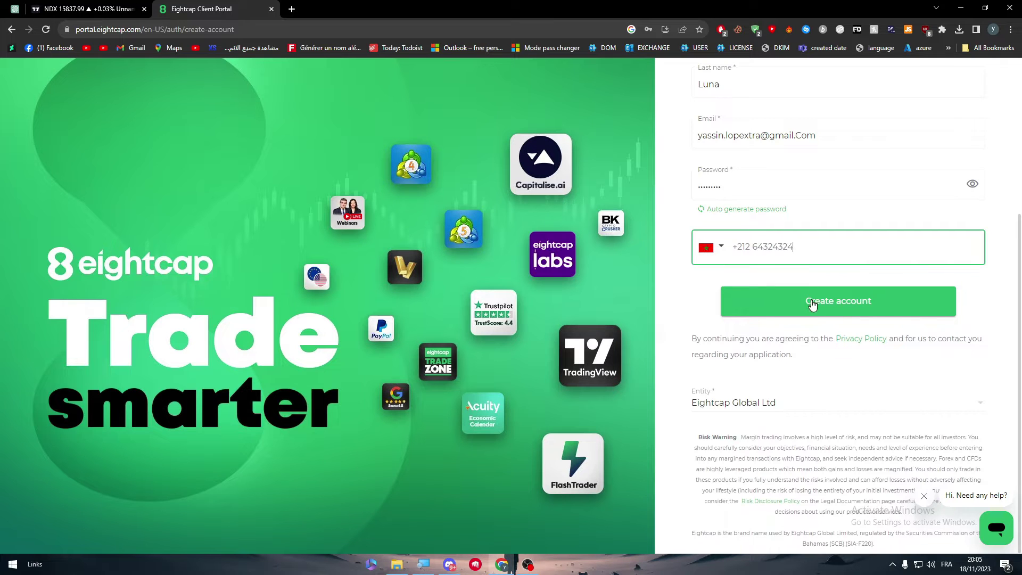
click(809, 306)
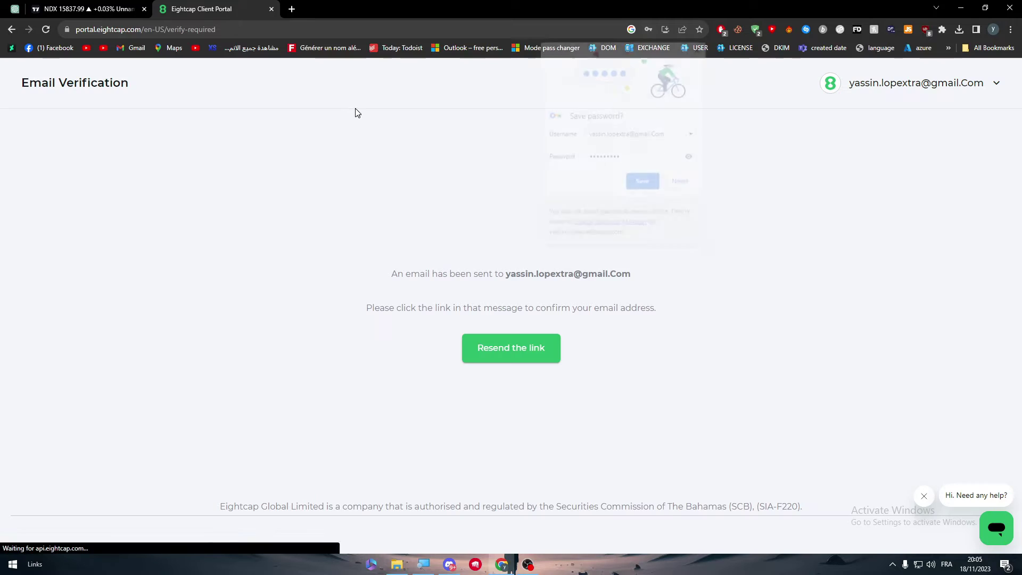
- Dismiss Chrome's Save password prompt and open Gmail in a new tab
click(701, 47)
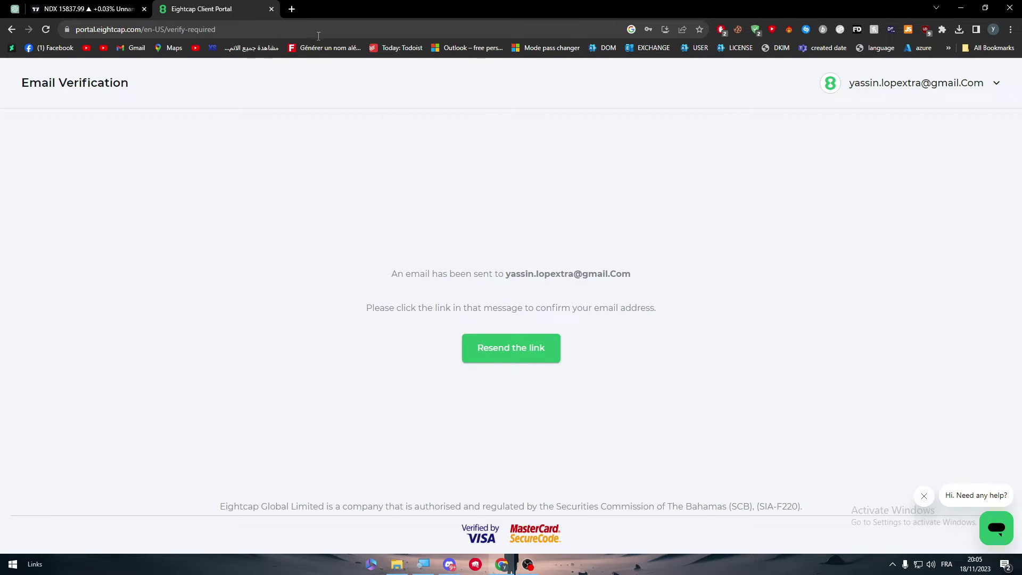
click(292, 9)
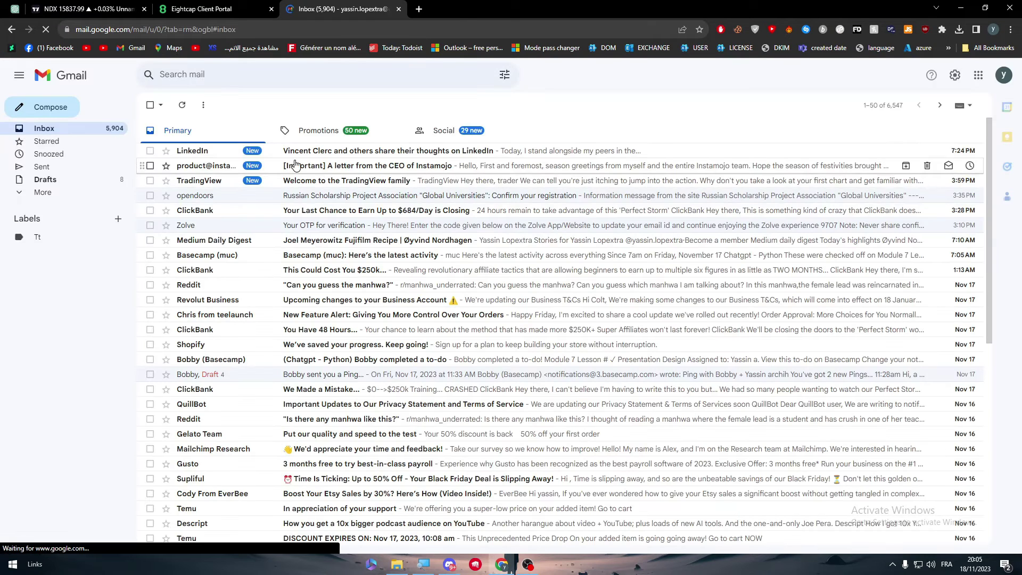
- Find Eightcap's 'We need to verify your email address' message and click Verify Email Address
click(220, 156)
click(52, 127)
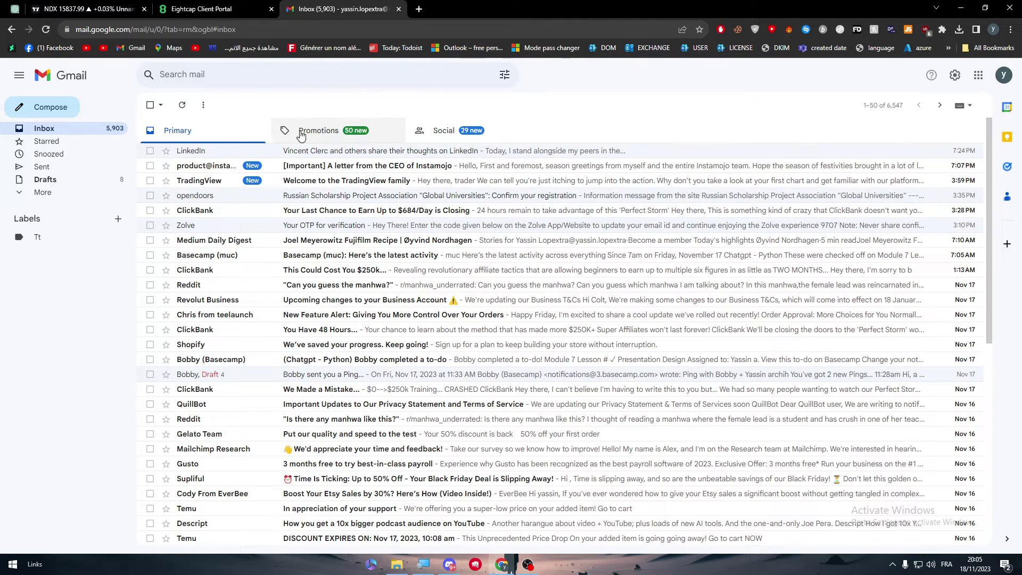
click(301, 135)
click(213, 132)
click(326, 150)
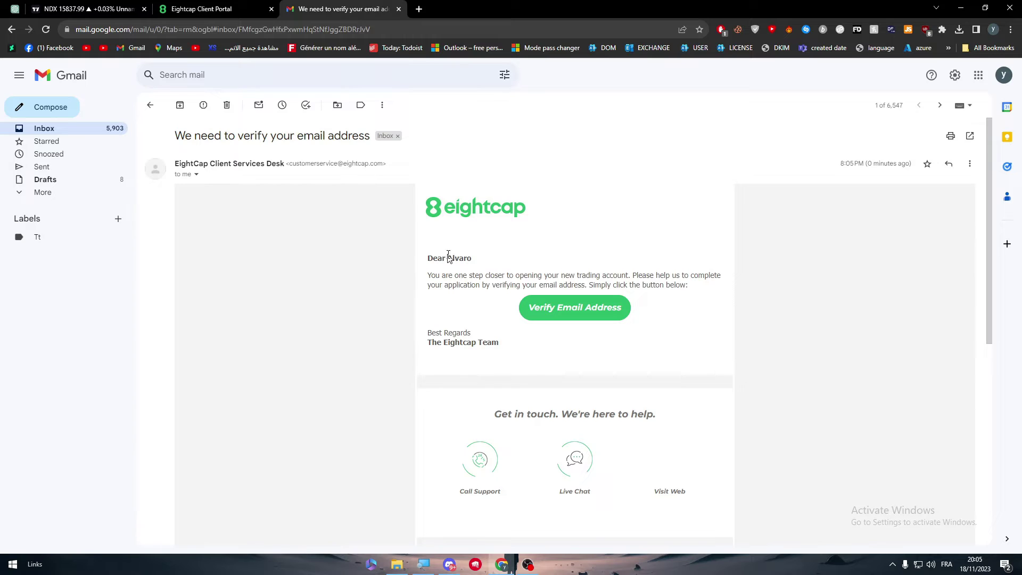
click(547, 308)
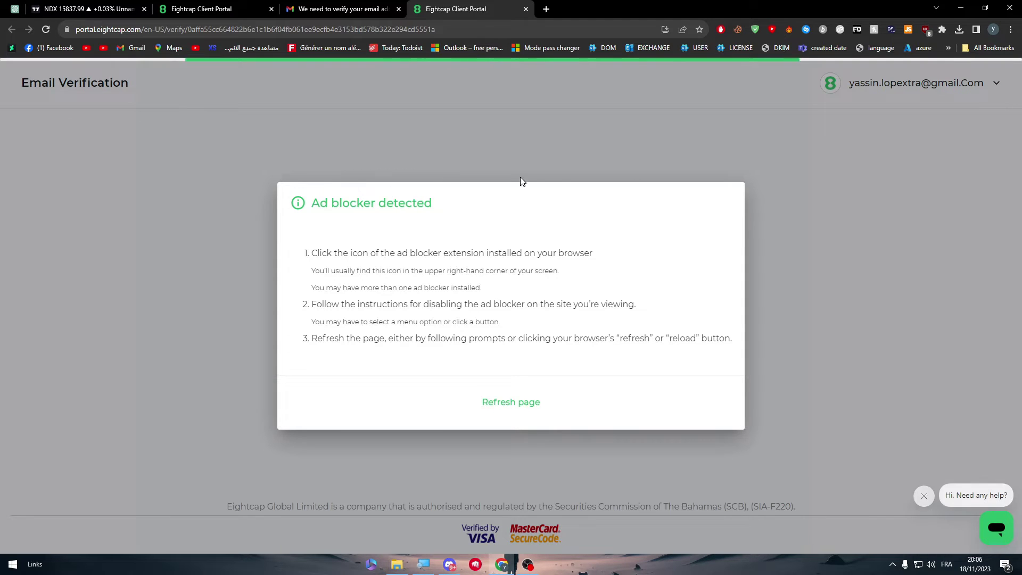
- Always pause AdBlock and disable uBlock on portal.eightcap.com, then refresh the page
click(722, 30)
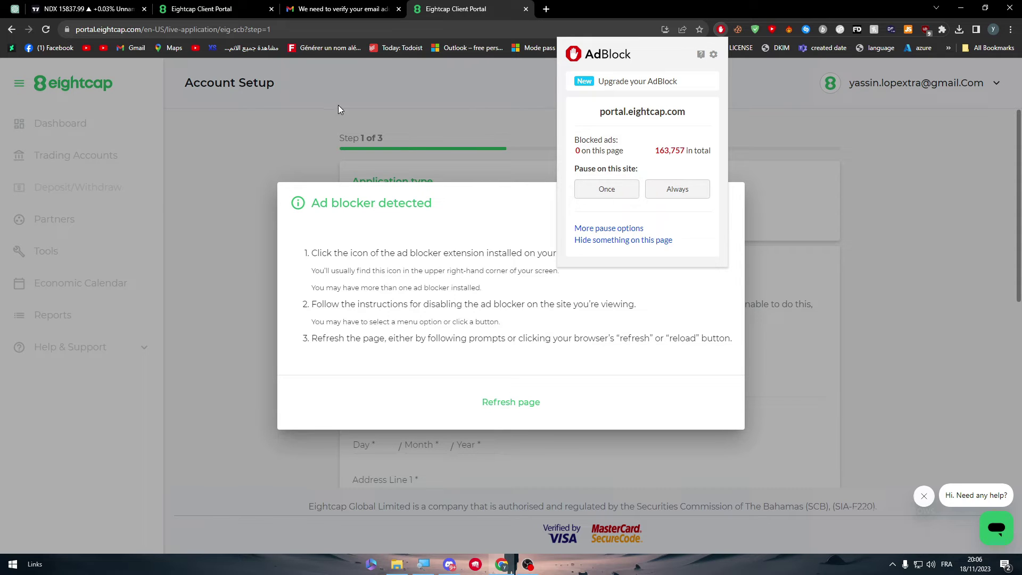
click(678, 189)
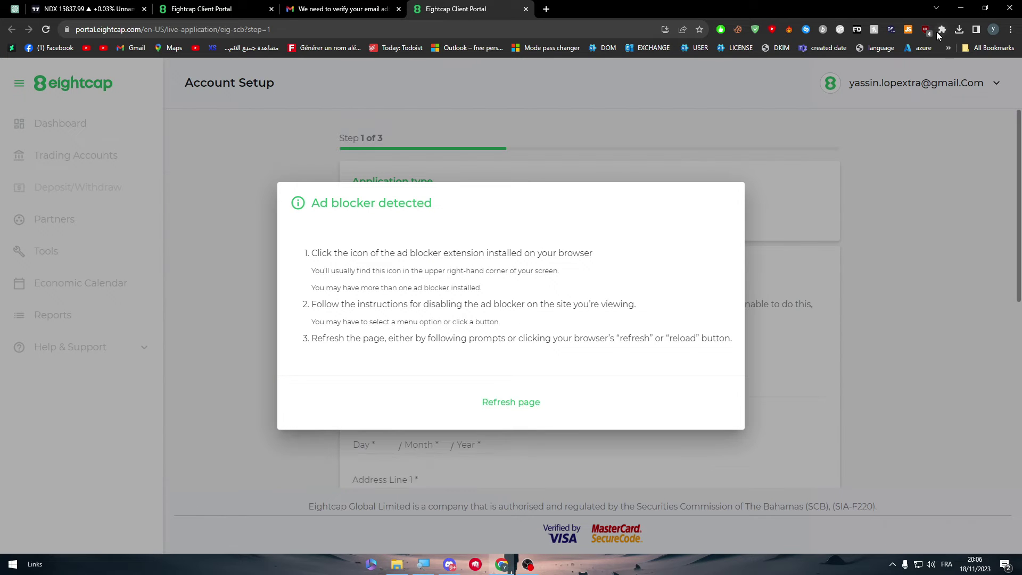
click(926, 29)
click(868, 94)
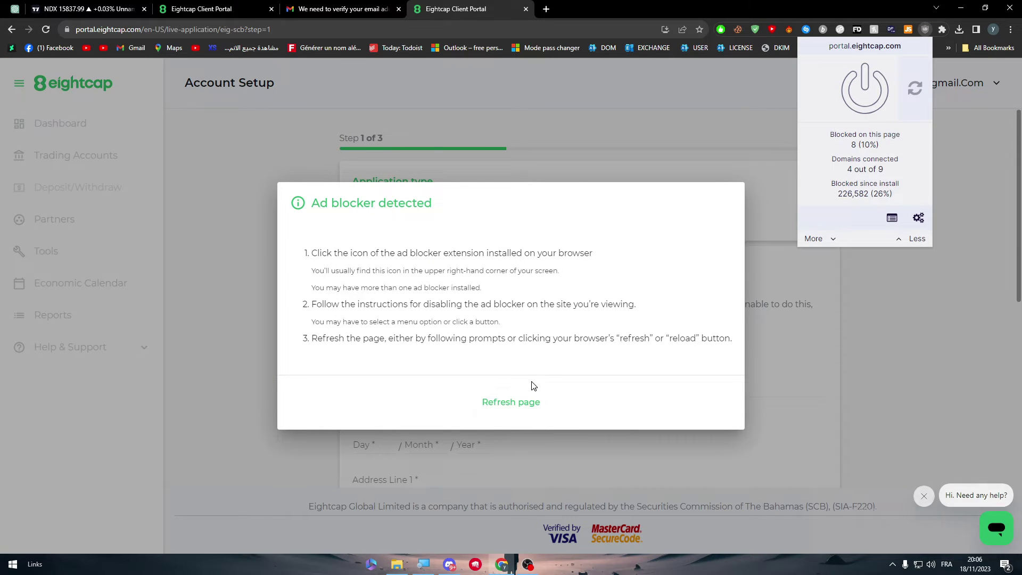
click(513, 403)
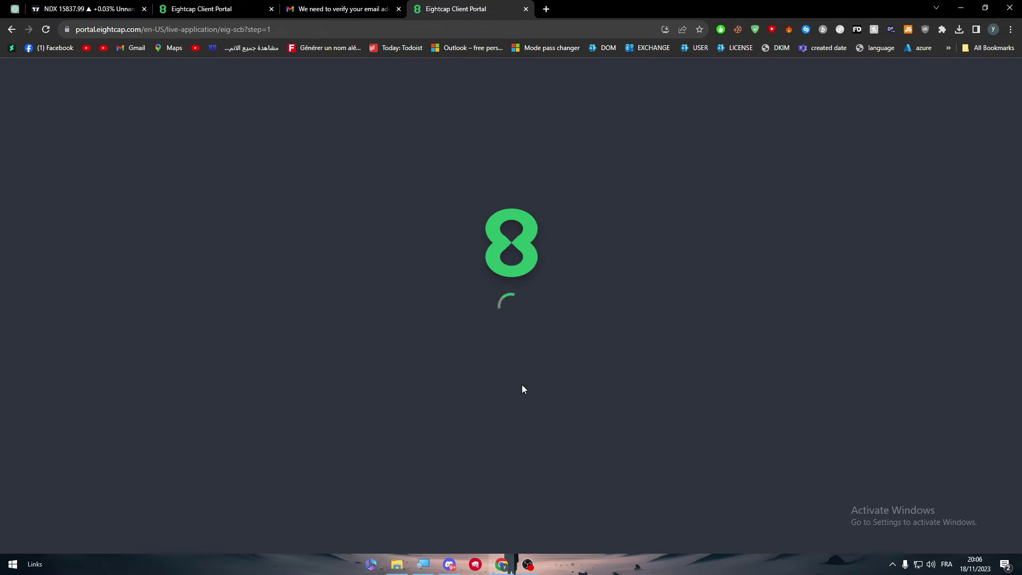
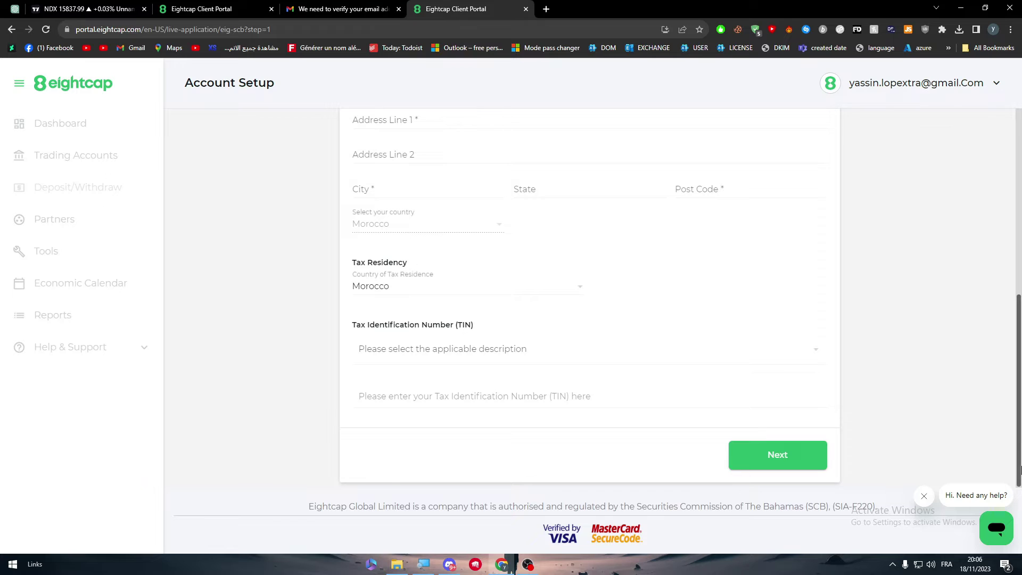
- Scroll the Account Setup form and switch to the TradingView chart tab
scroll(1020, 469, up, 4)
scroll(906, 387, down, 2)
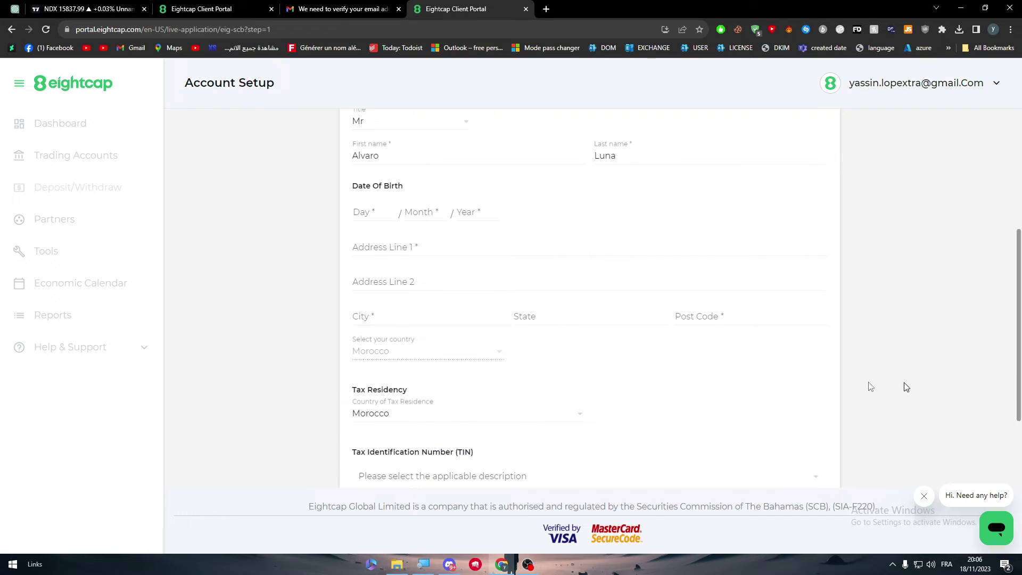
key(ctrl+shift+Tab)
key(ctrl+shift+Tab)
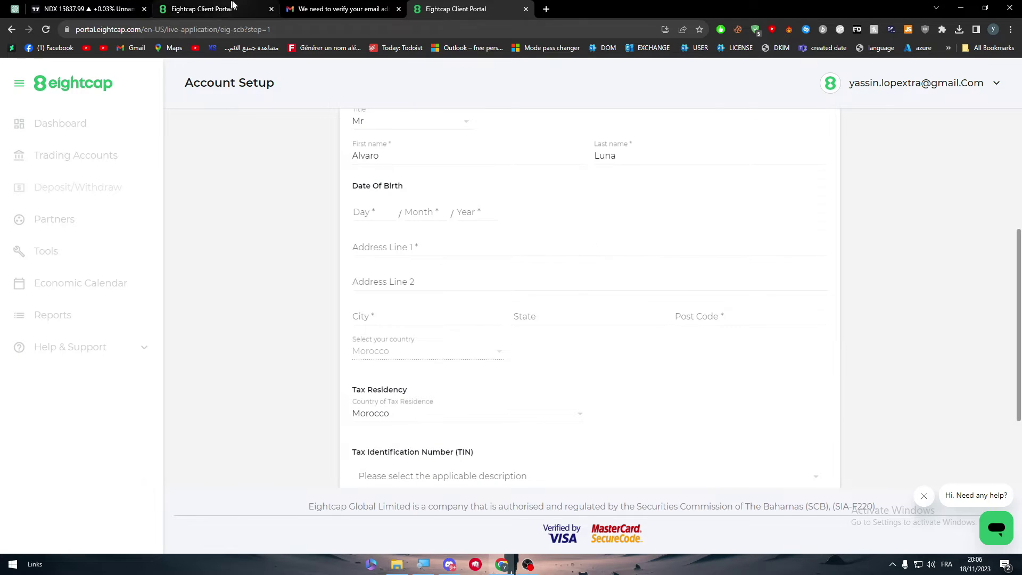
key(ctrl+shift+Tab)
- Paste the first name from the verification email as the Eightcap login username
click(447, 273)
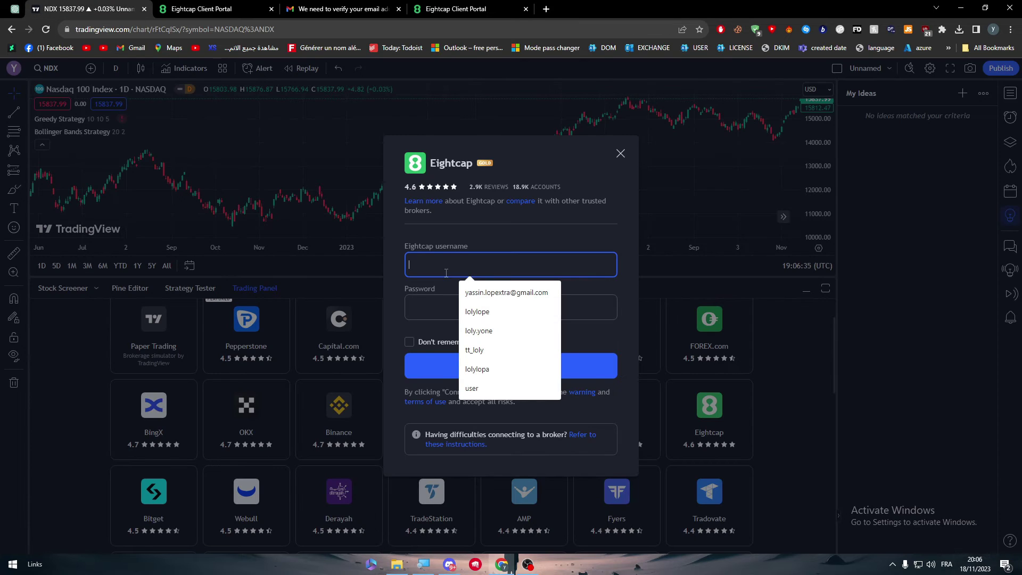
key(ctrl+shift+Tab)
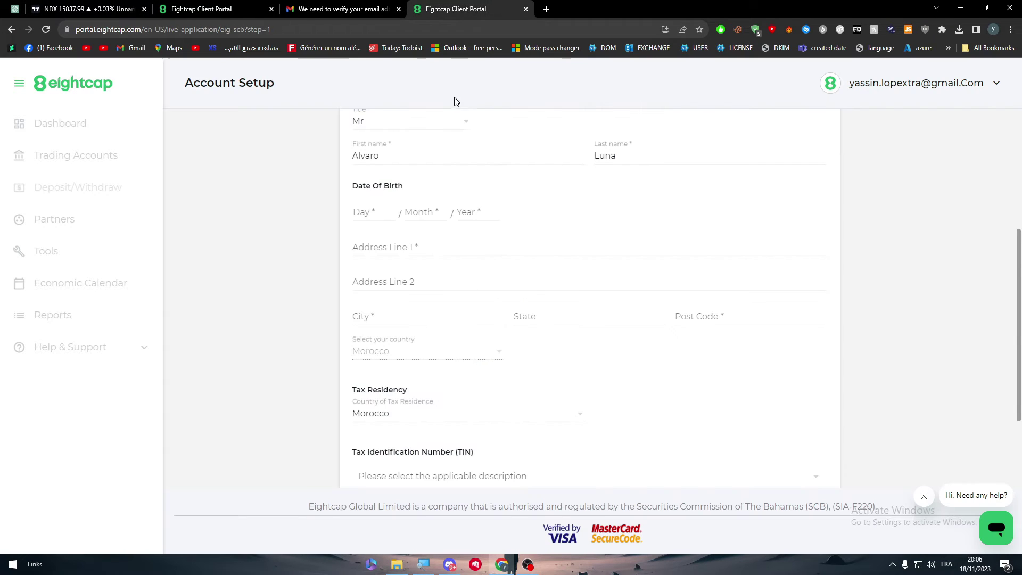
key(ctrl+shift+Tab)
double_click(460, 259)
key(ctrl+c)
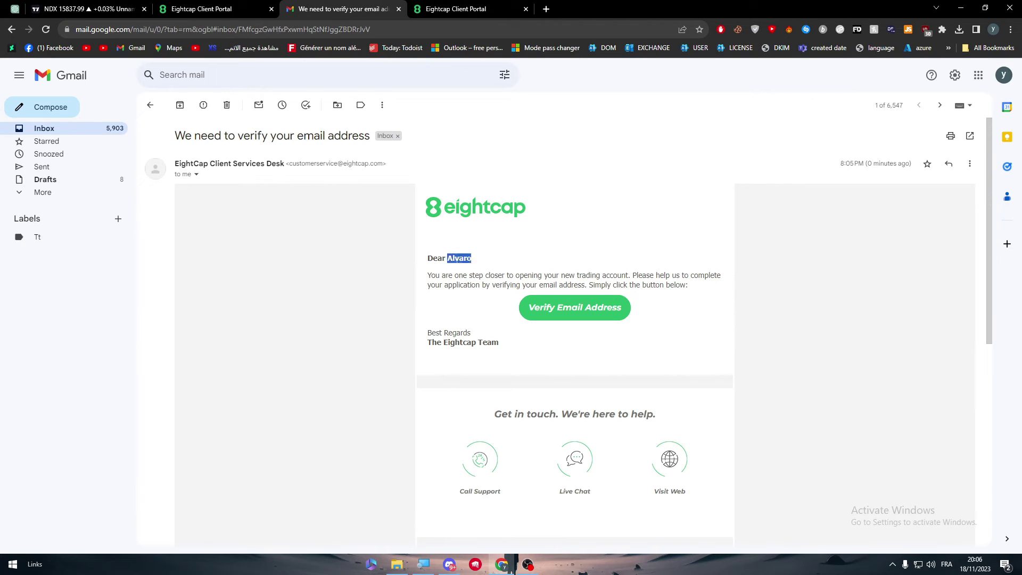
key(ctrl+shift+Tab)
key(ctrl+shift+Tab)
click(479, 266)
key(ctrl+v)
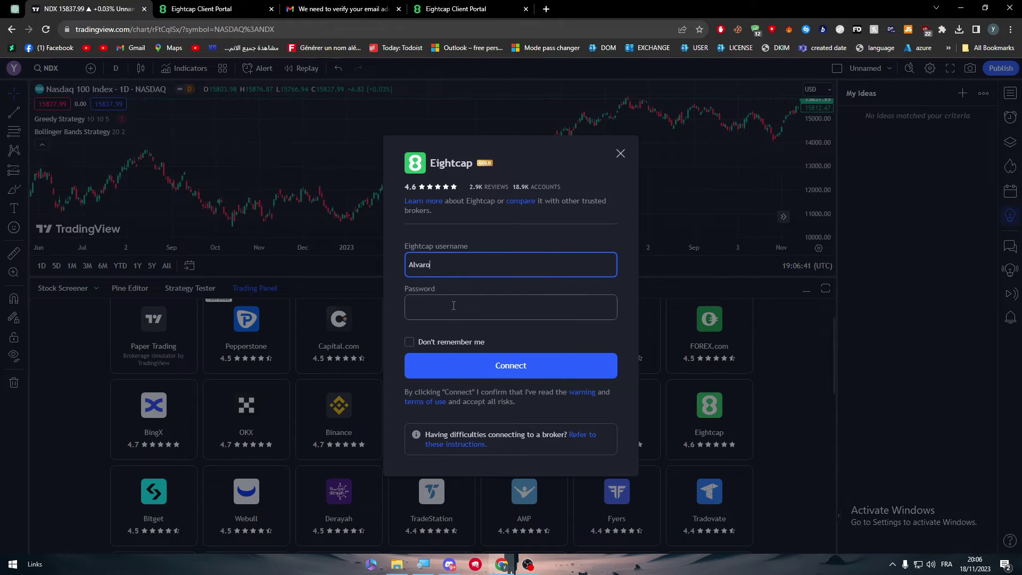
- Enter the password, choose Don't remember me, submit Connect, and decline saving the password
click(453, 307)
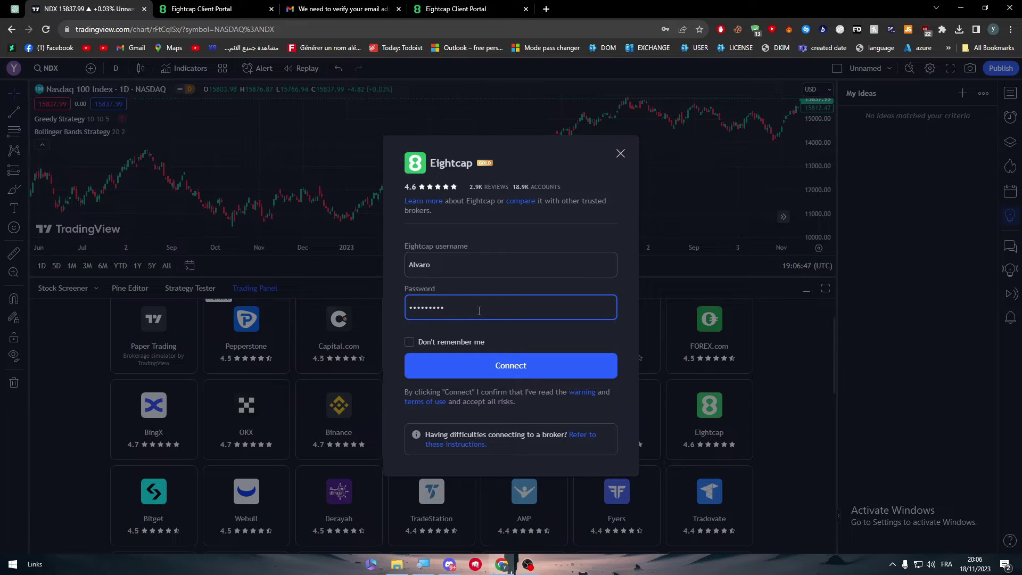
click(468, 338)
click(473, 356)
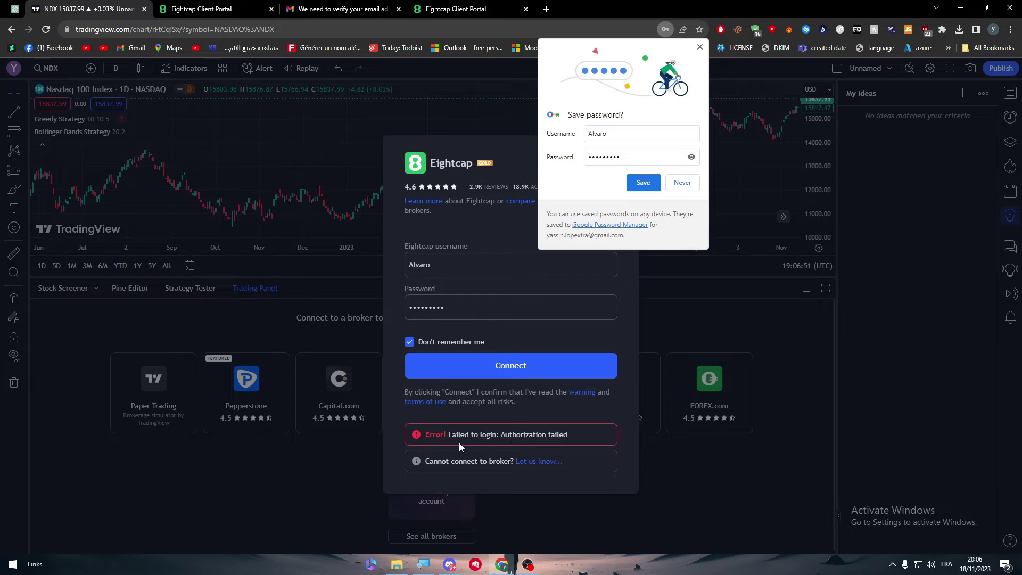
click(701, 48)
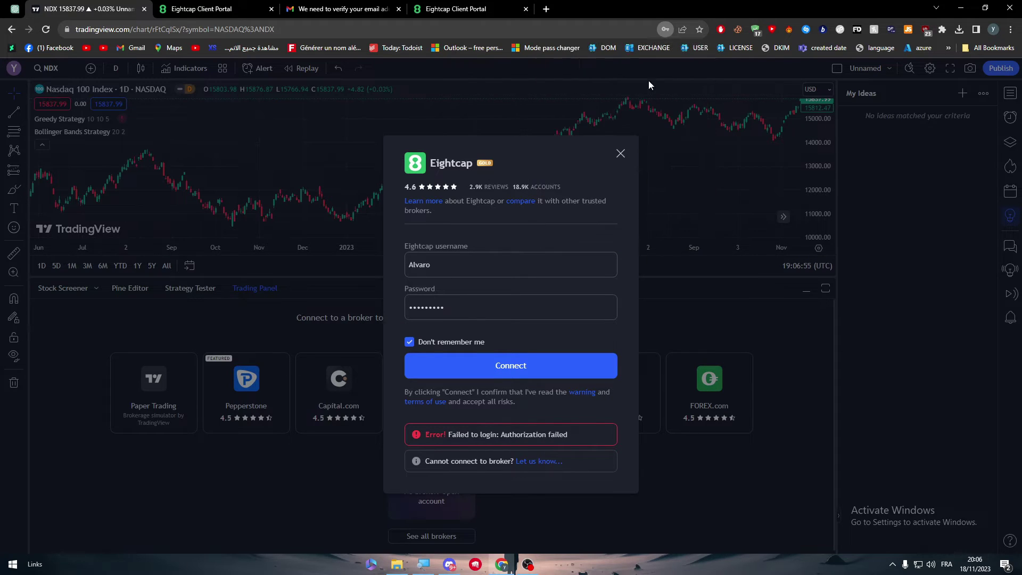
click(256, 9)
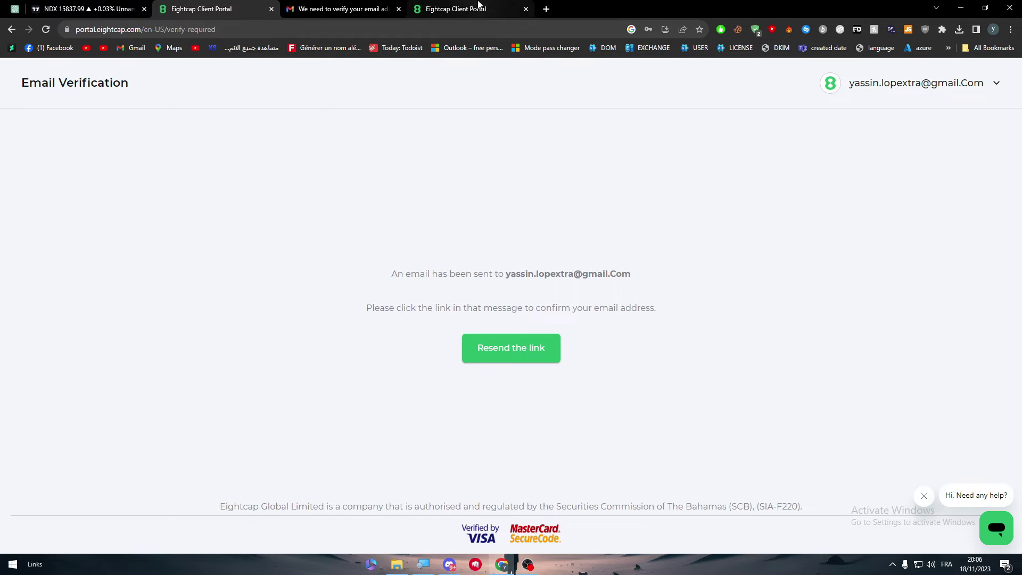
click(479, 9)
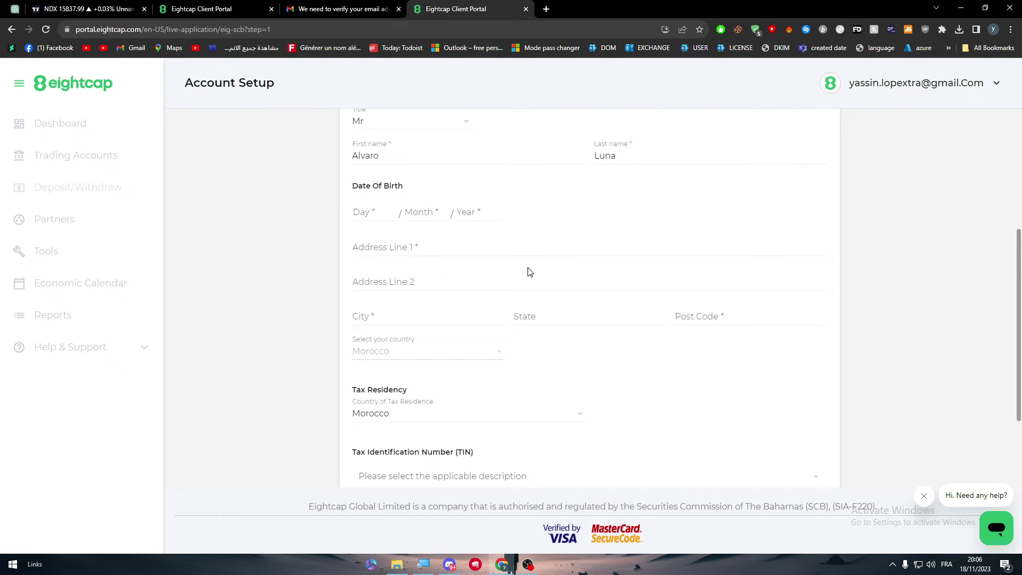
drag(1015, 277, 1015, 294)
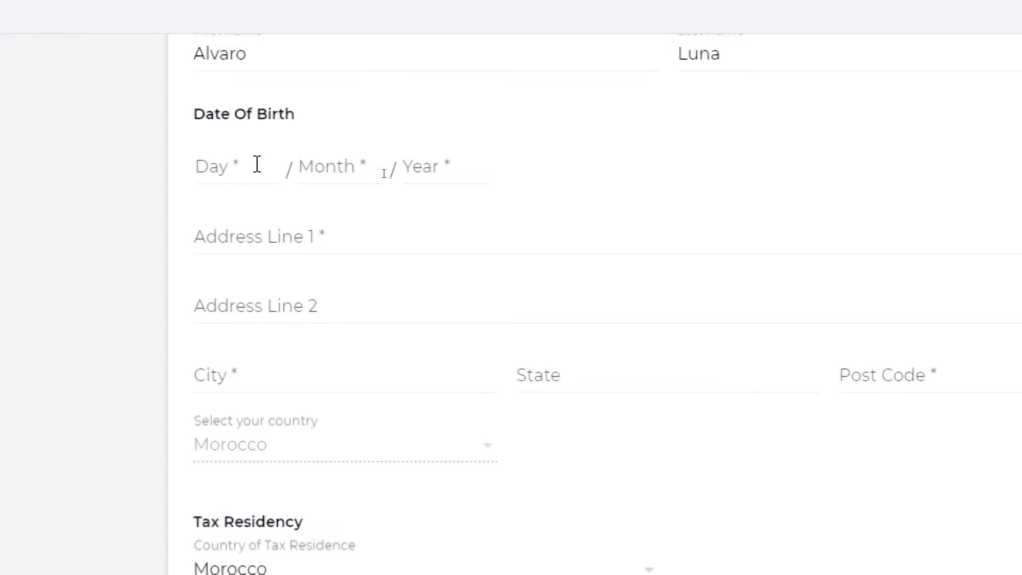
click(365, 175)
text(10)
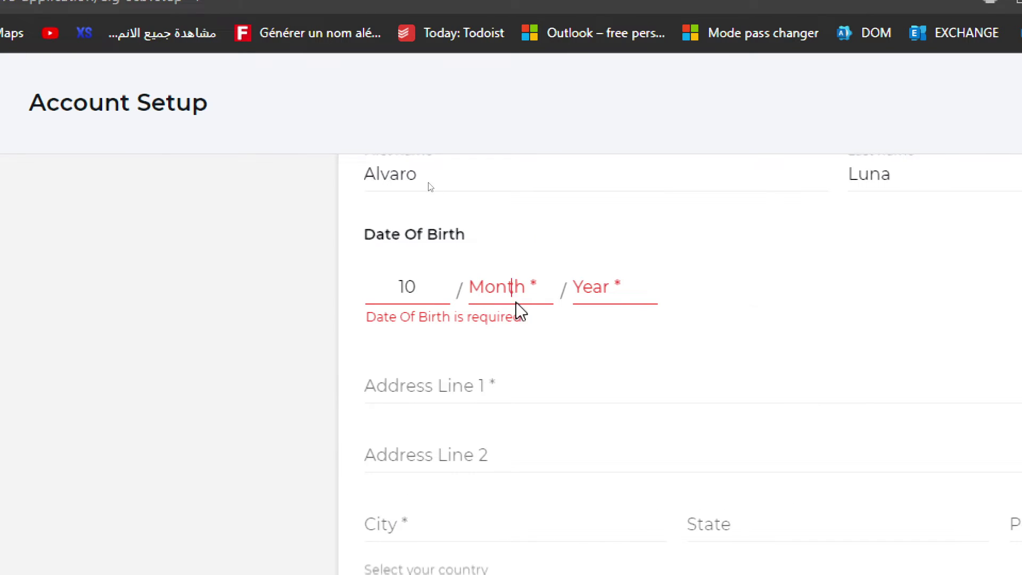
click(519, 296)
text(12)
click(630, 288)
click(636, 335)
- Enter address 'AVenue Casablanca' and fill City and State with Casablanca
click(464, 367)
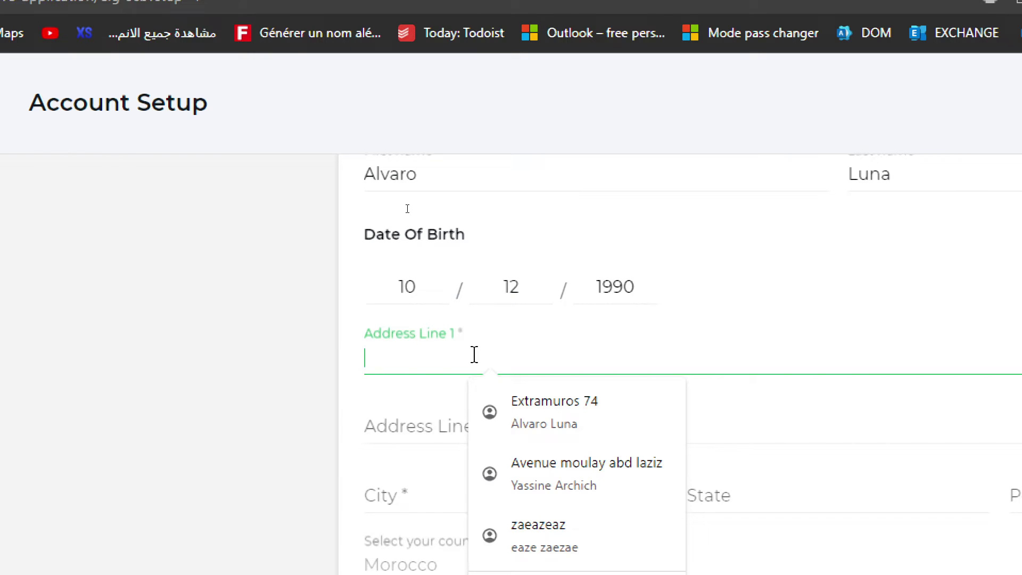
text(AVenue )
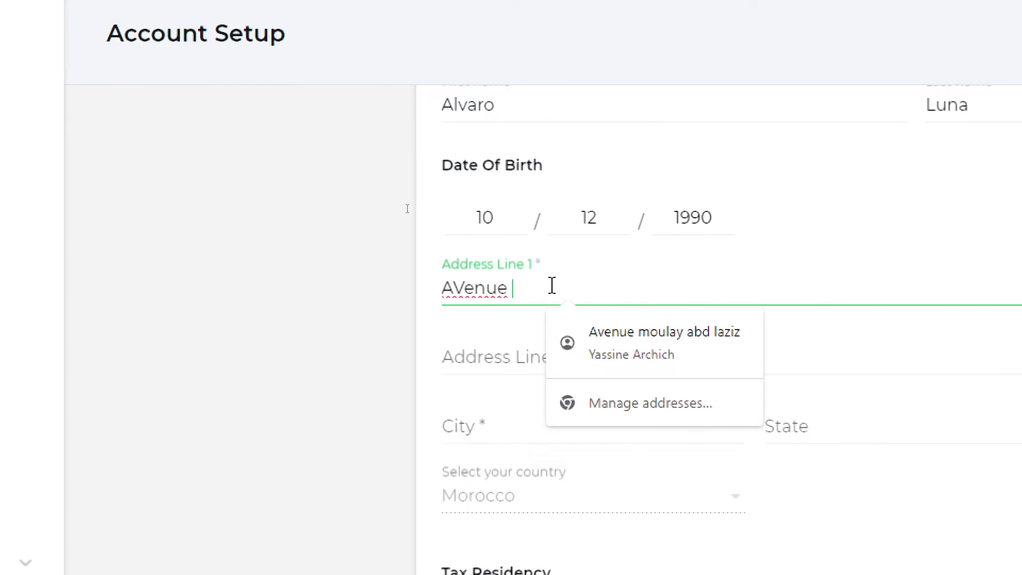
text(Casabl)
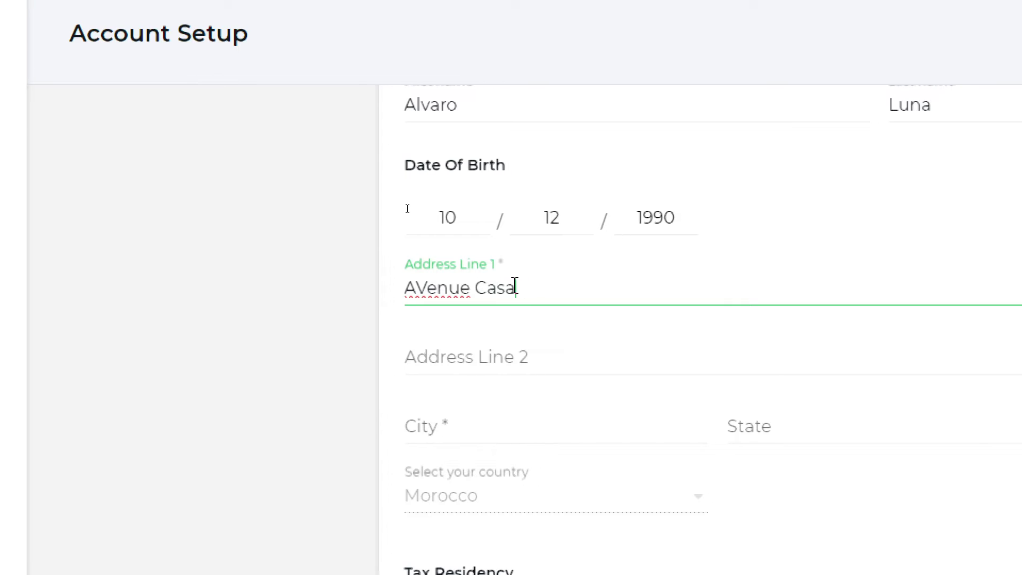
text(anca)
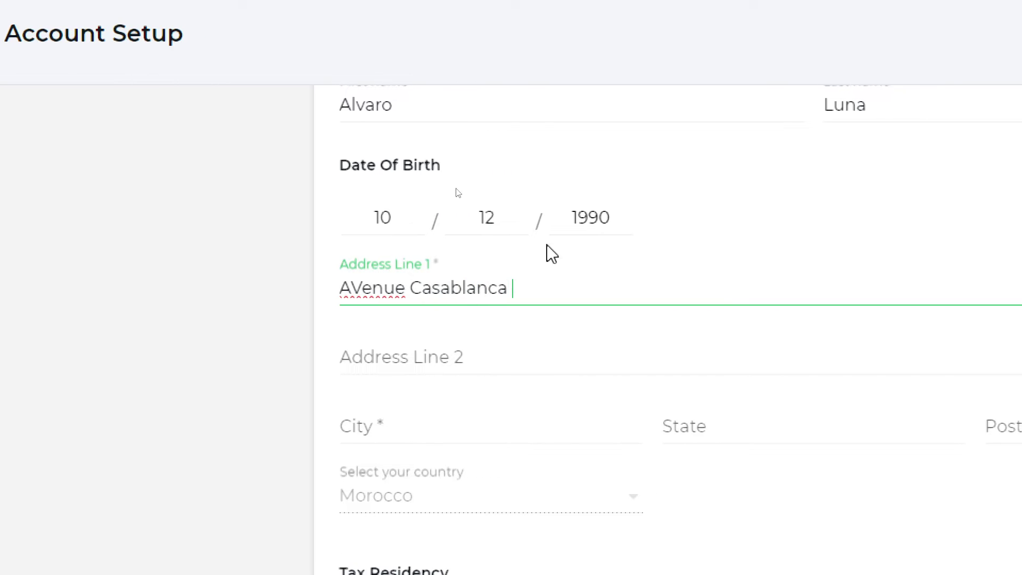
click(458, 433)
click(509, 288)
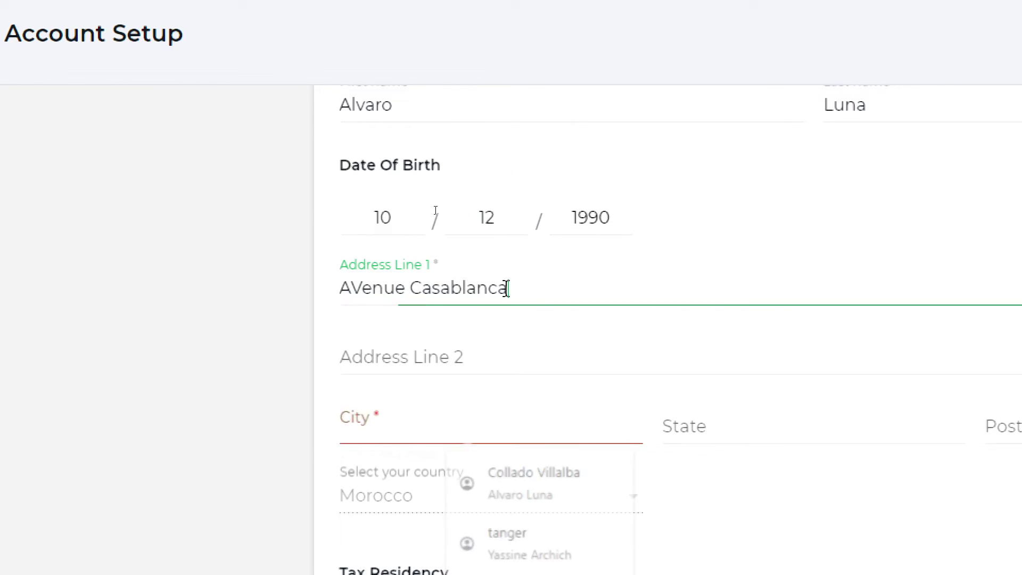
click(434, 288)
drag(411, 288, 538, 289)
key(ctrl+c)
click(429, 433)
key(ctrl+v)
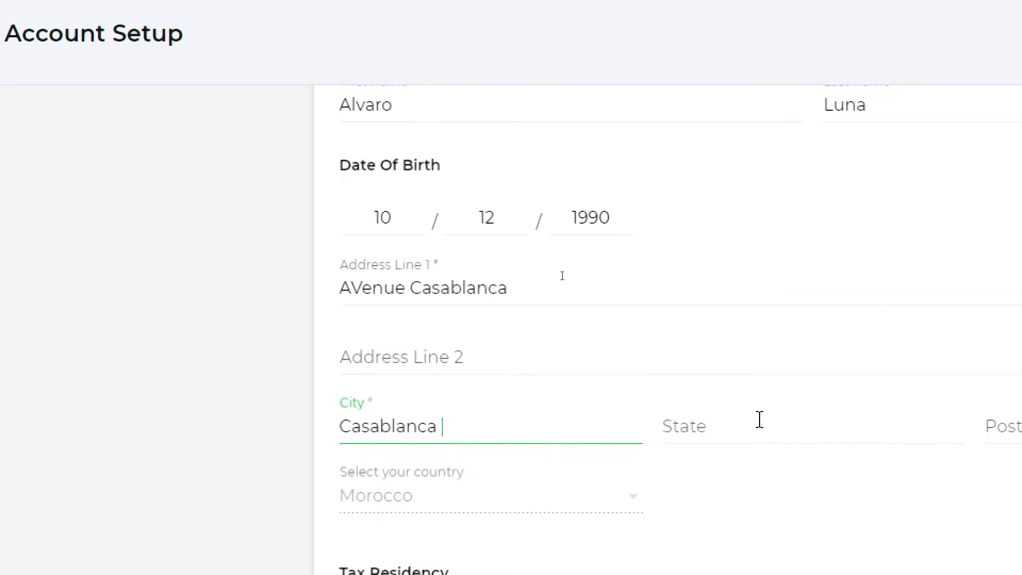
click(757, 426)
key(ctrl+v)
- Set the Post Code to 9000
click(844, 427)
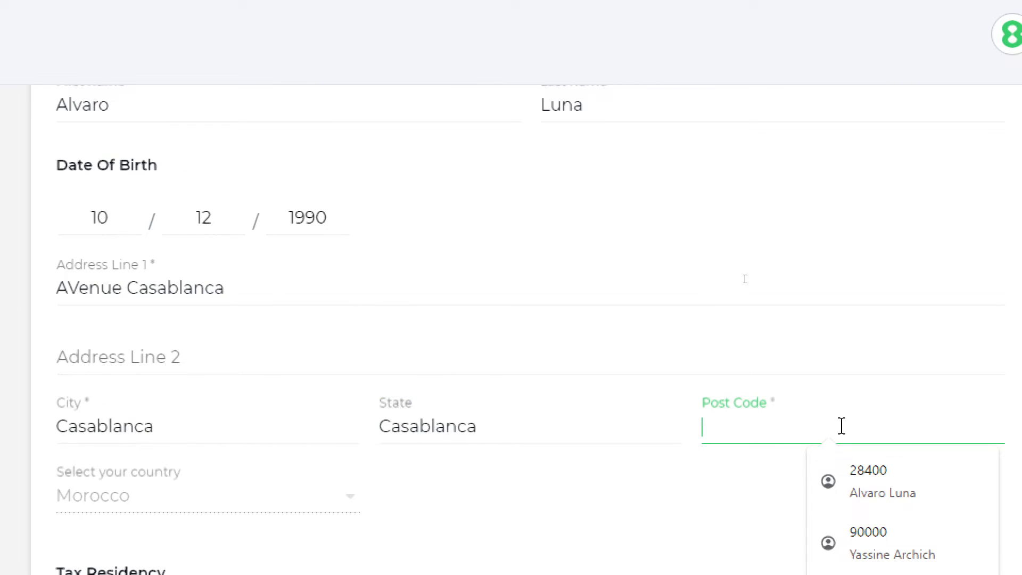
text(çà)
key(BackSpace)
key(BackSpace)
text(9000)
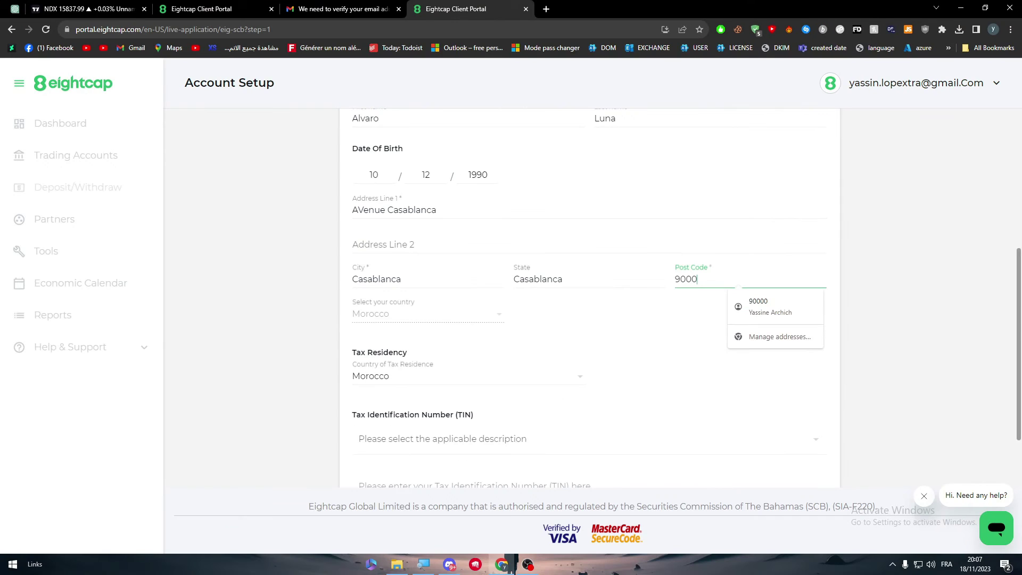
click(49, 358)
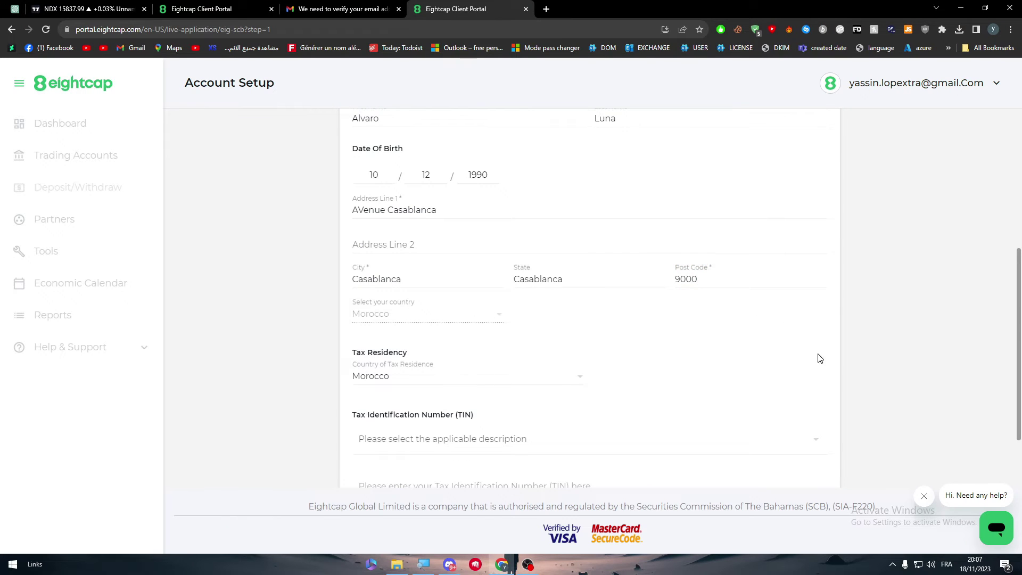
- Select 'Cannot locate my TIN' as TIN description and continue past the Standard USD 200:1 account page
scroll(820, 359, down, 2)
click(778, 455)
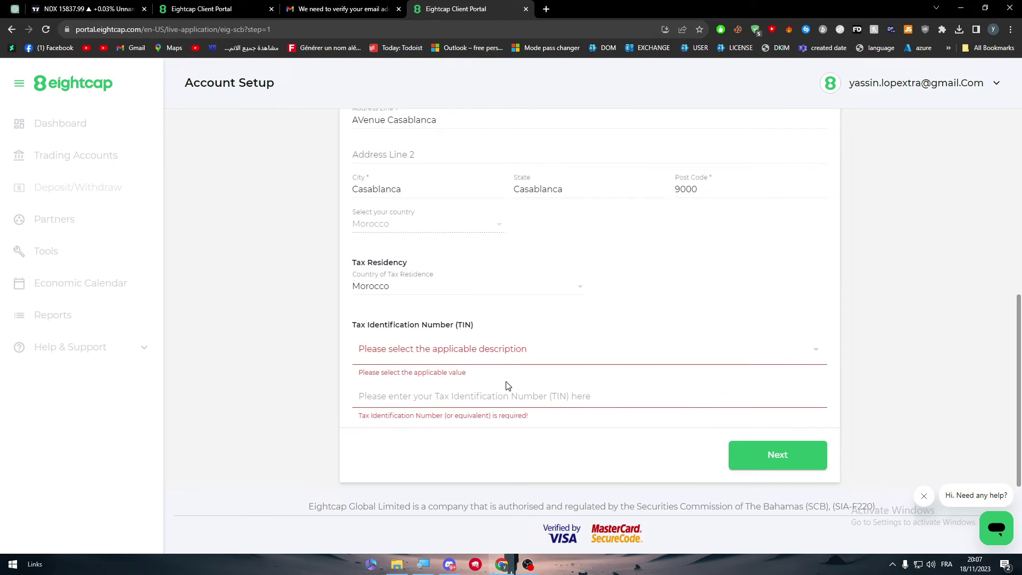
click(372, 361)
click(431, 354)
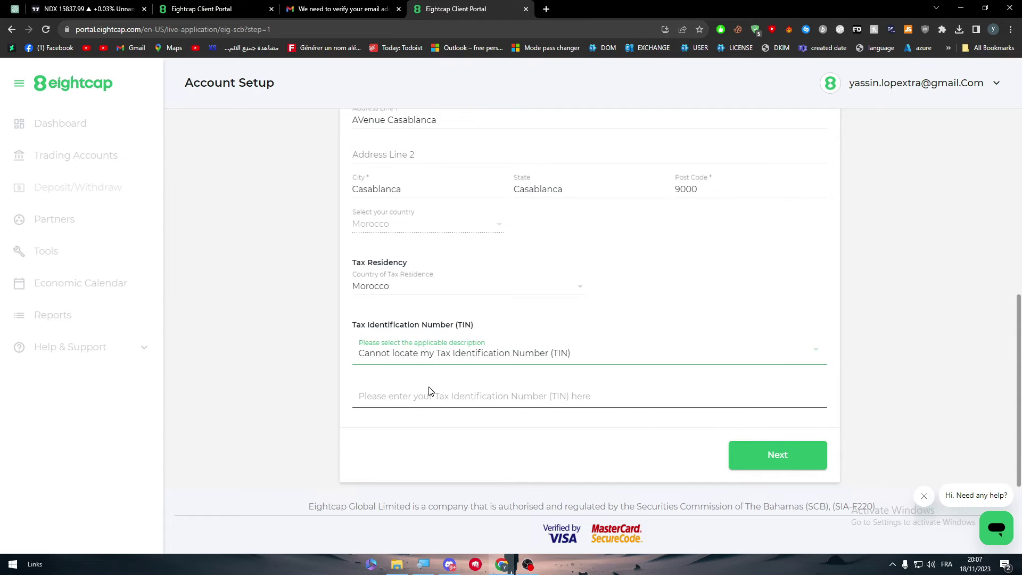
click(426, 395)
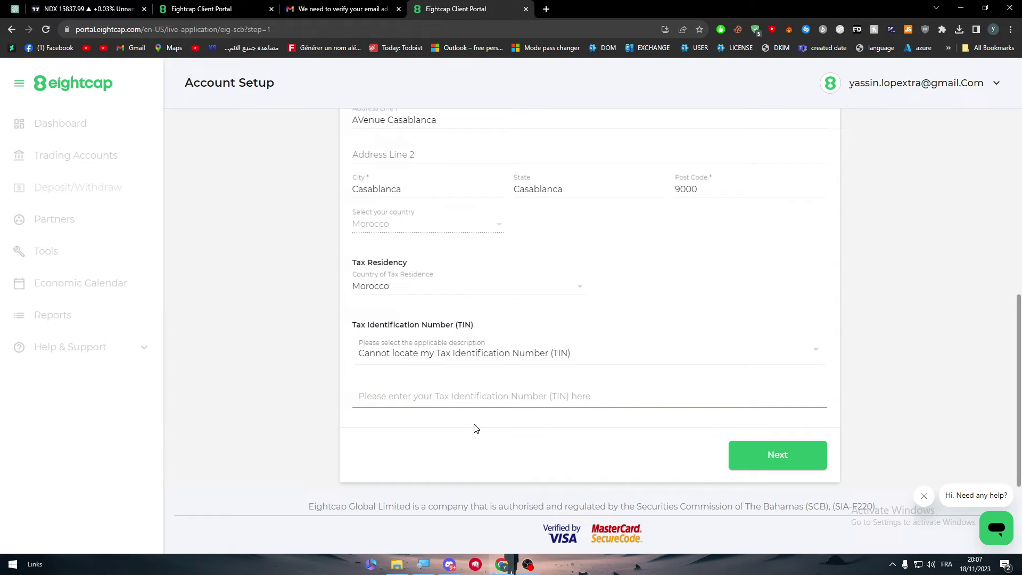
click(756, 455)
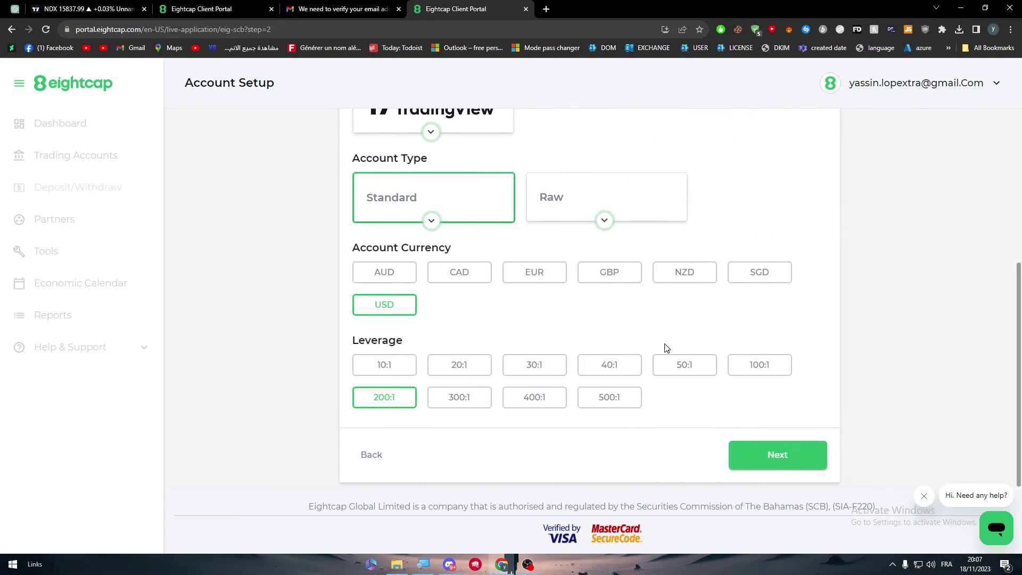
click(780, 465)
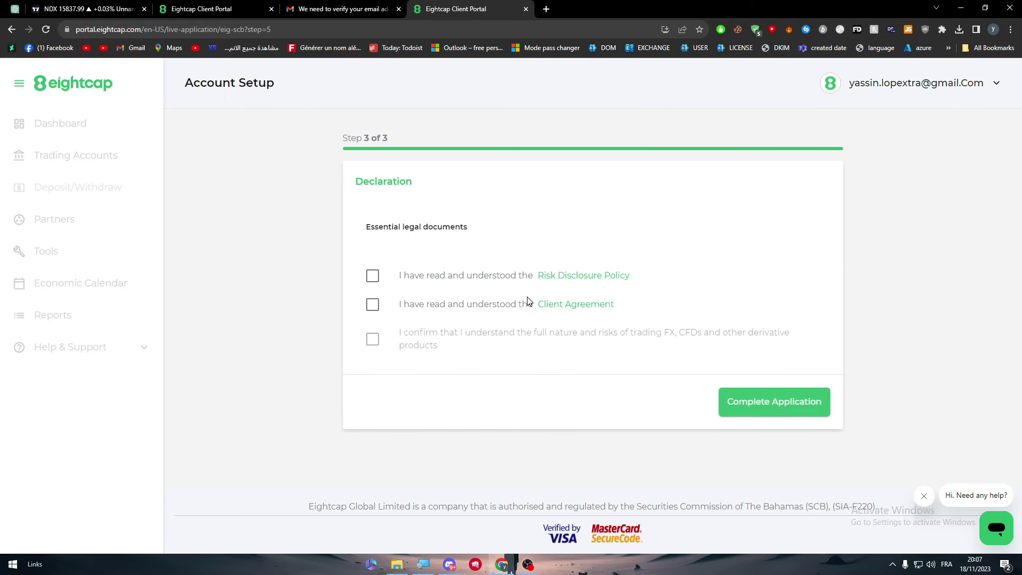
- Accept the Risk Disclosure, Client Agreement and trading-risk declarations and submit the application
click(436, 282)
click(443, 304)
click(410, 339)
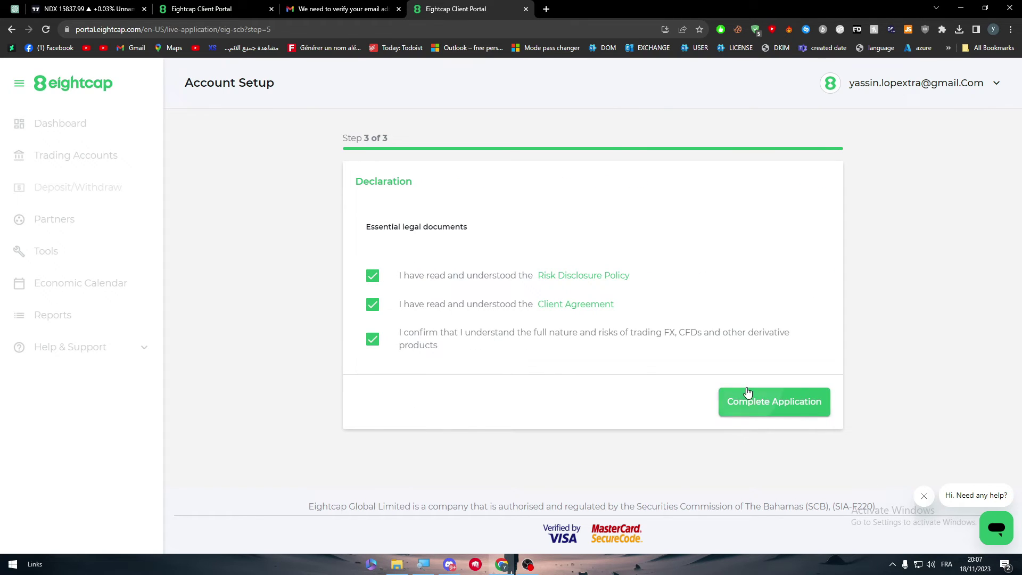
click(750, 400)
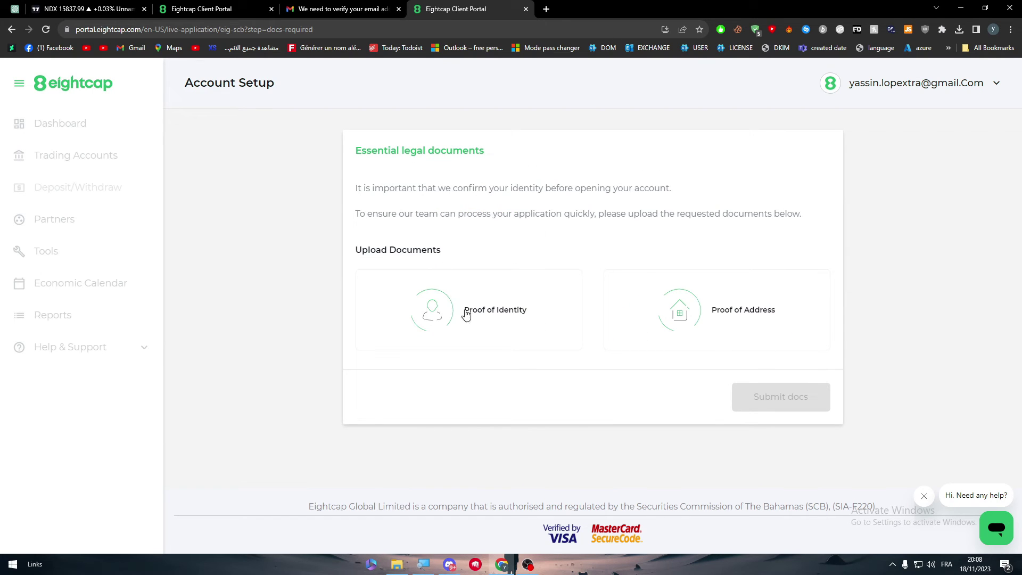
drag(466, 314, 582, 304)
click(111, 6)
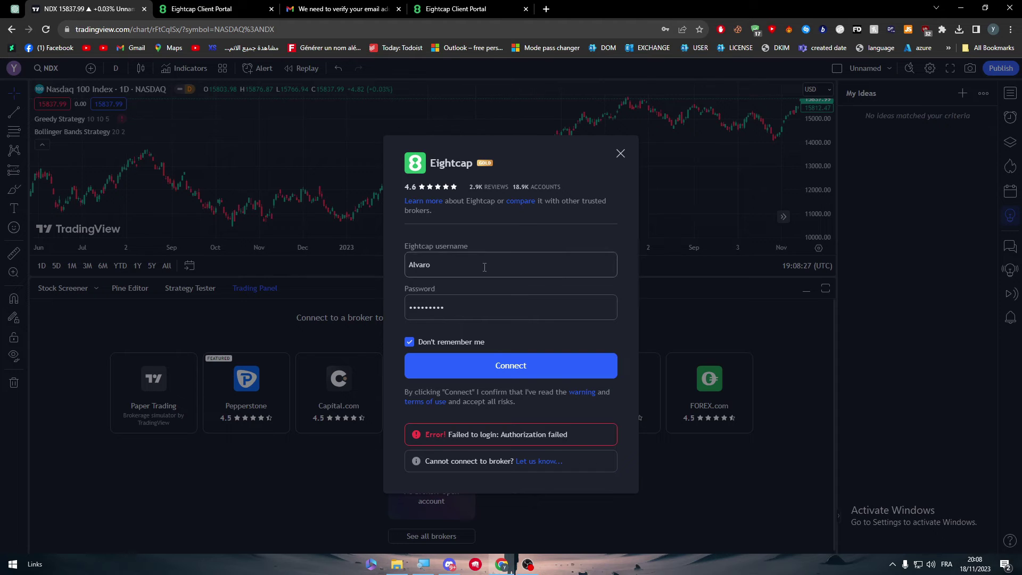
- Close the failed Eightcap login dialog and enlarge the NDX chart by shrinking the trading panel
click(621, 153)
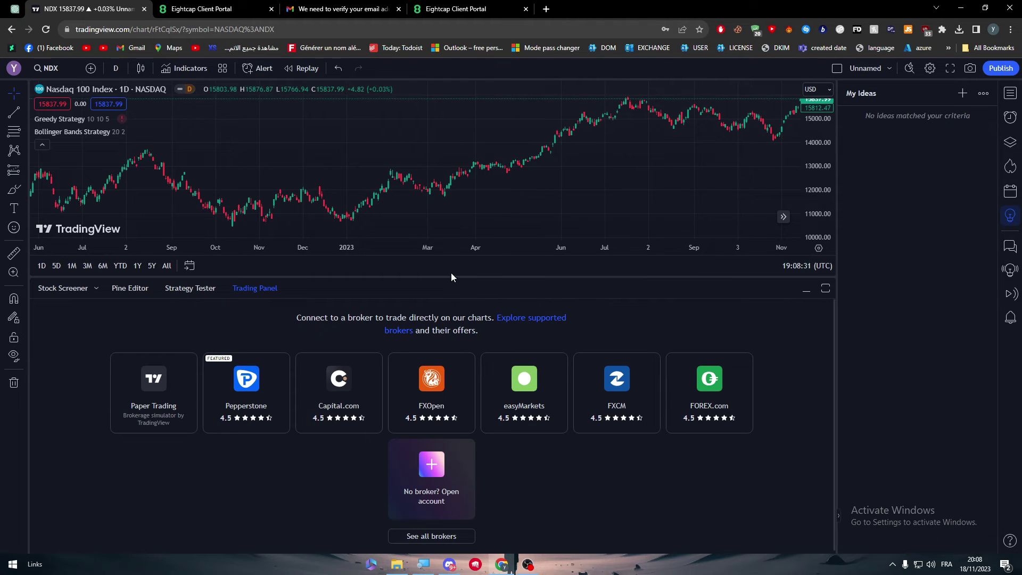
drag(444, 278, 458, 434)
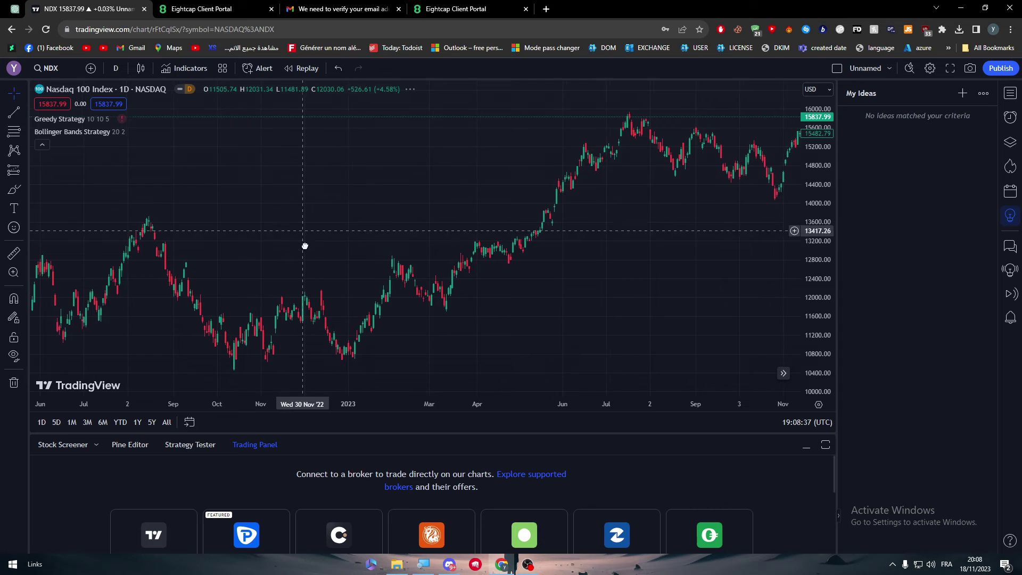
drag(555, 185, 479, 210)
drag(529, 173, 686, 171)
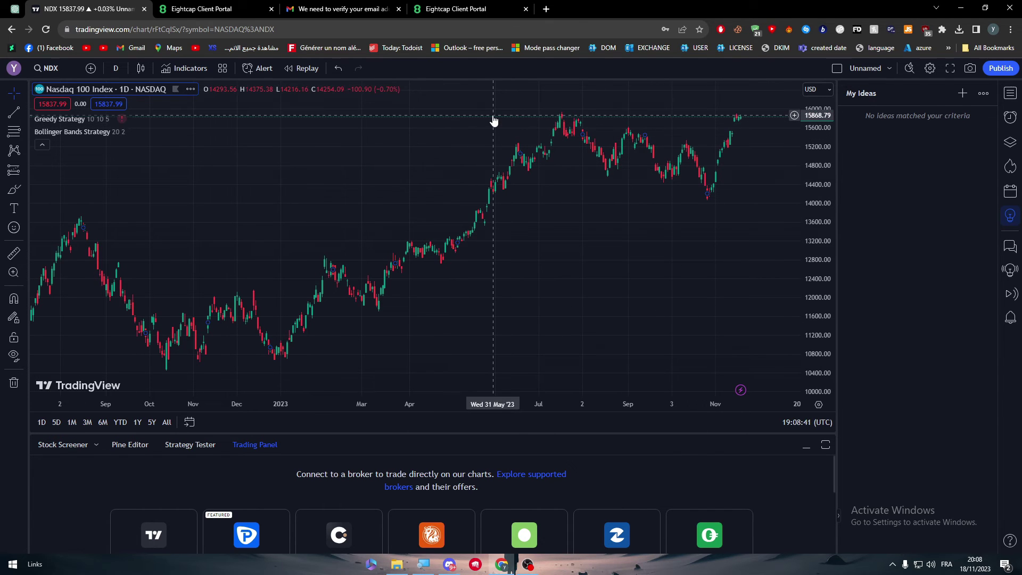
click(178, 10)
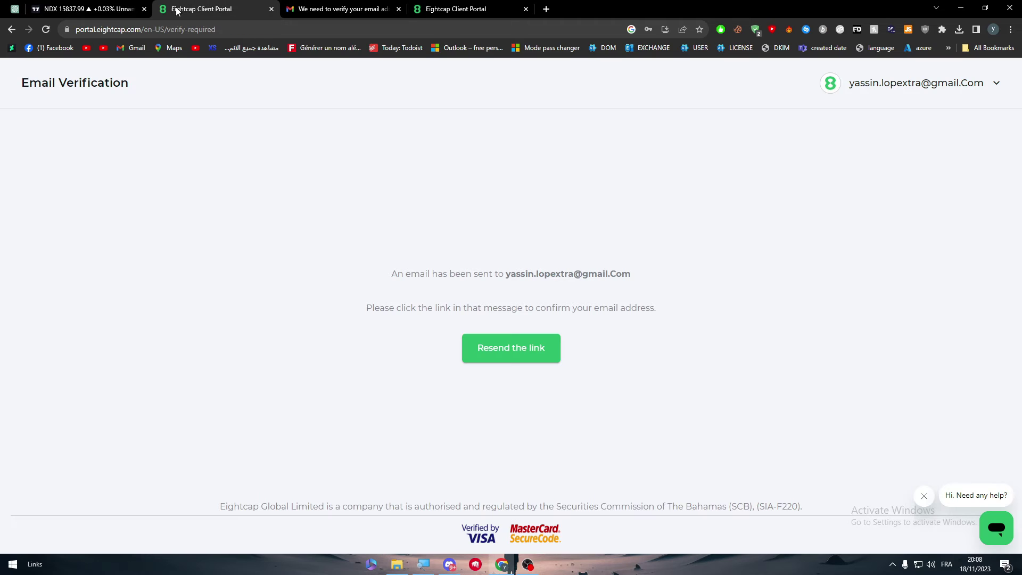
click(506, 6)
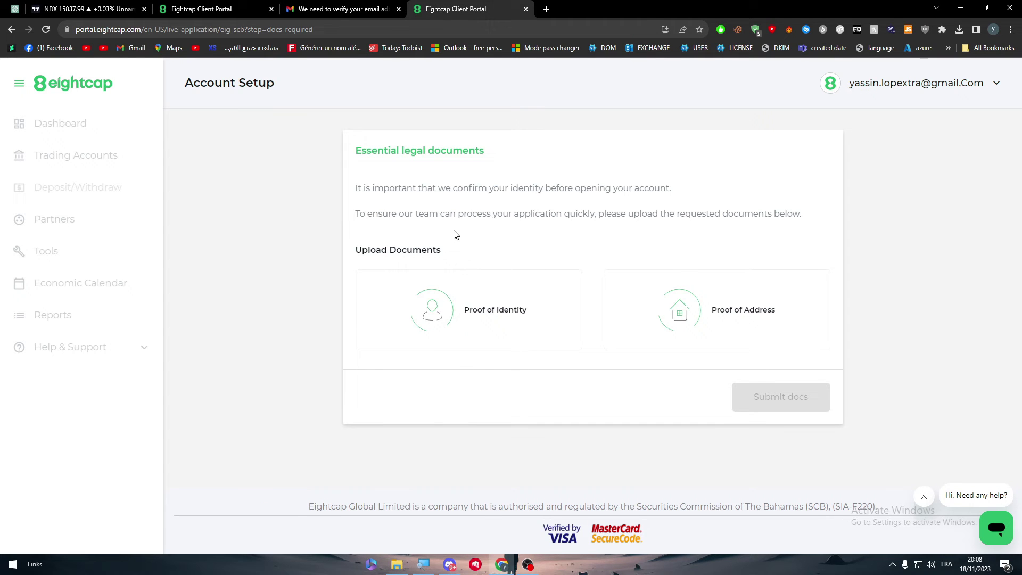
click(94, 9)
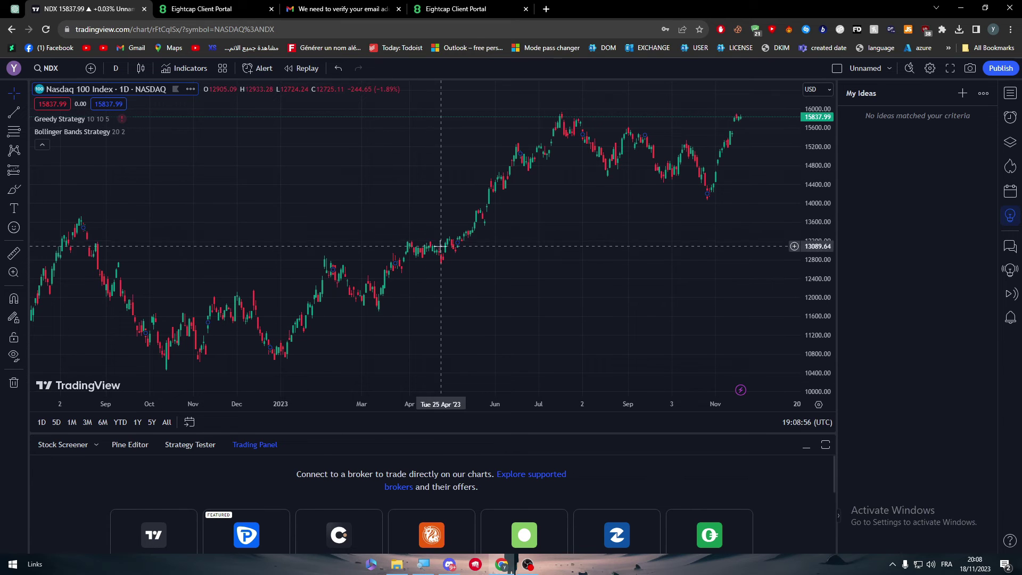
drag(531, 230, 432, 96)
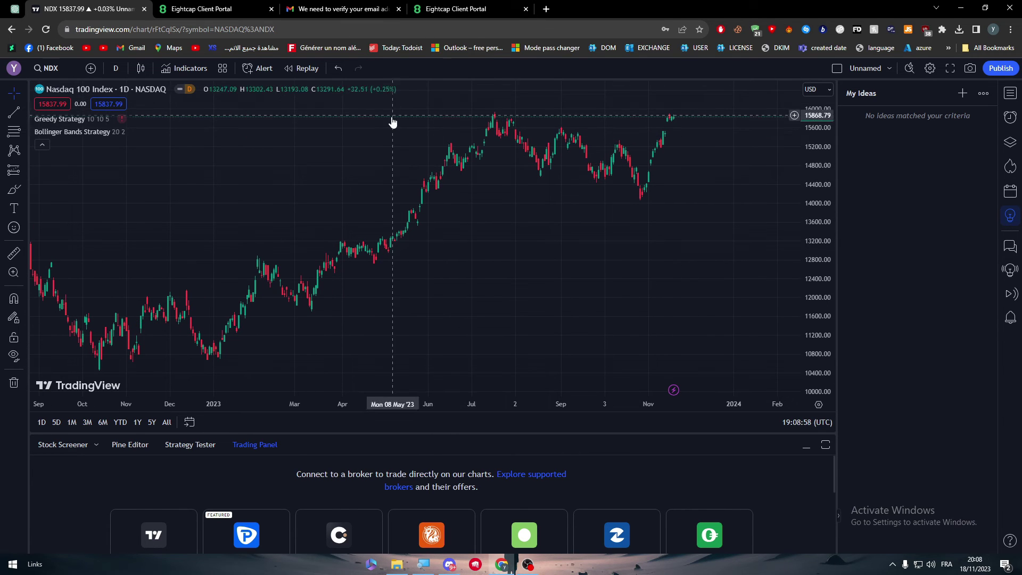
- Search Google for 'EIGHTCAP SHART', accept the 'EIGHTCAP CHART' correction, and open the Eightcap TradingView result
click(551, 12)
text(EIGHTCAP)
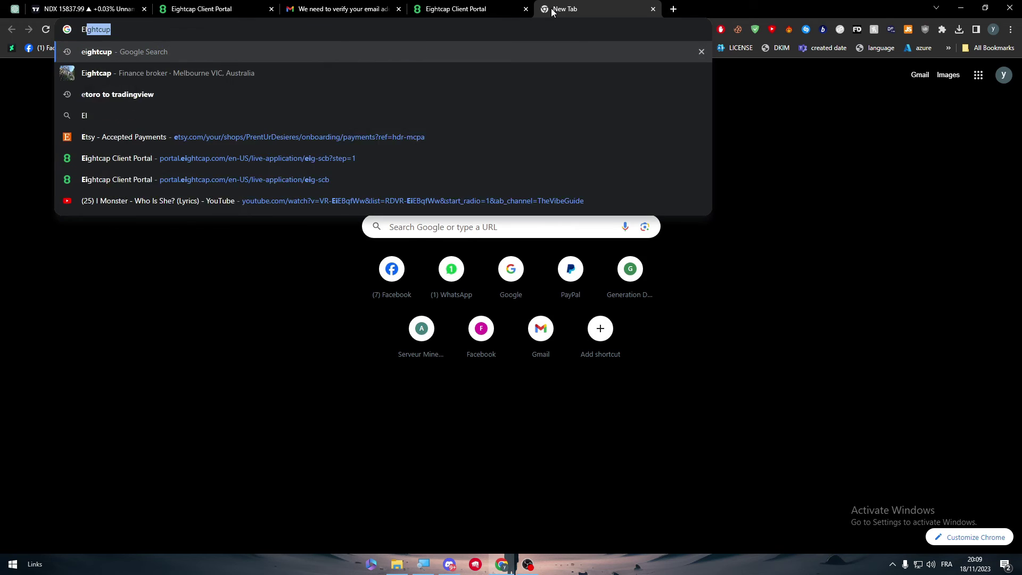
text( SHAR)
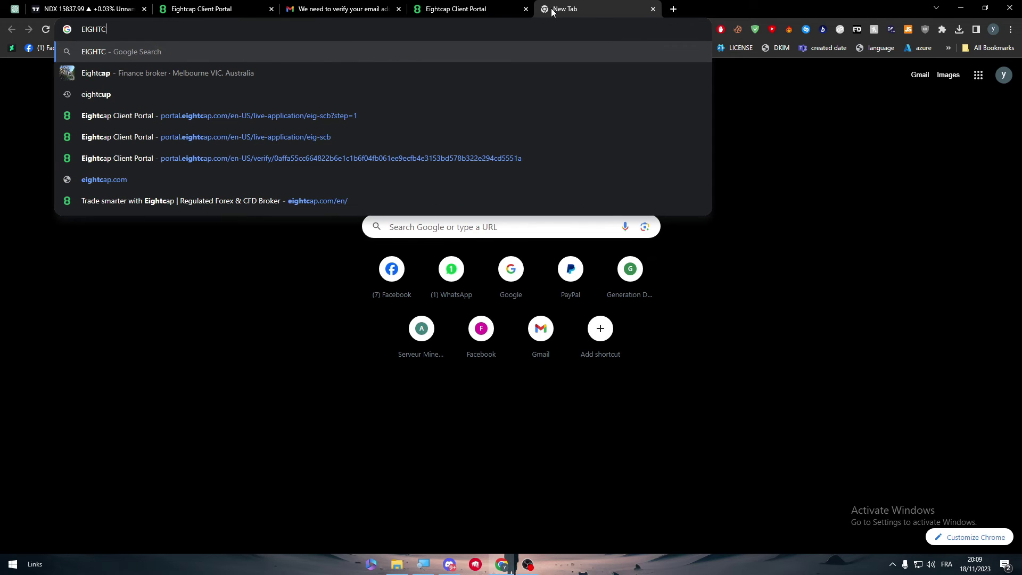
text(T)
key(Return)
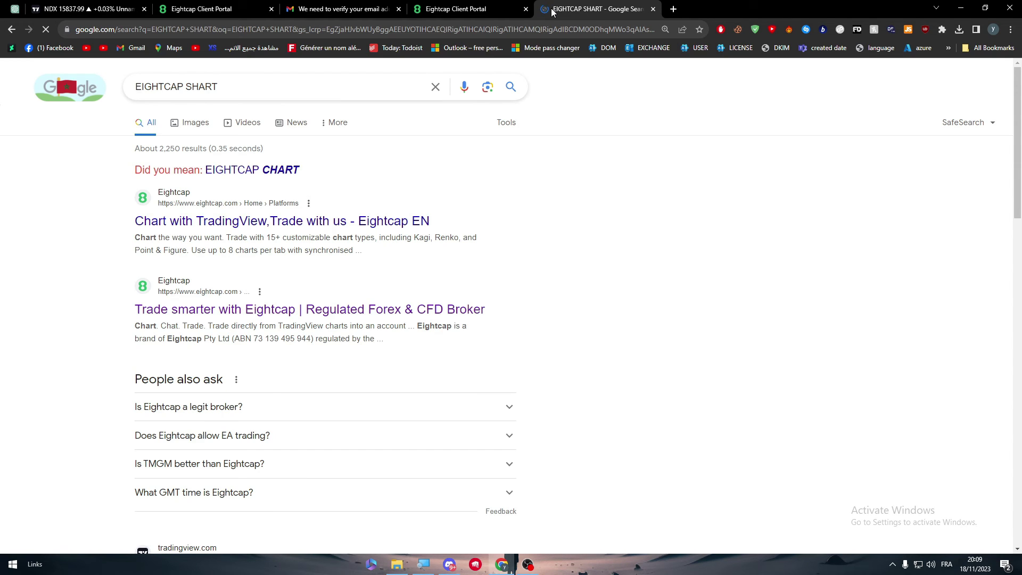
click(213, 170)
middle_click(226, 200)
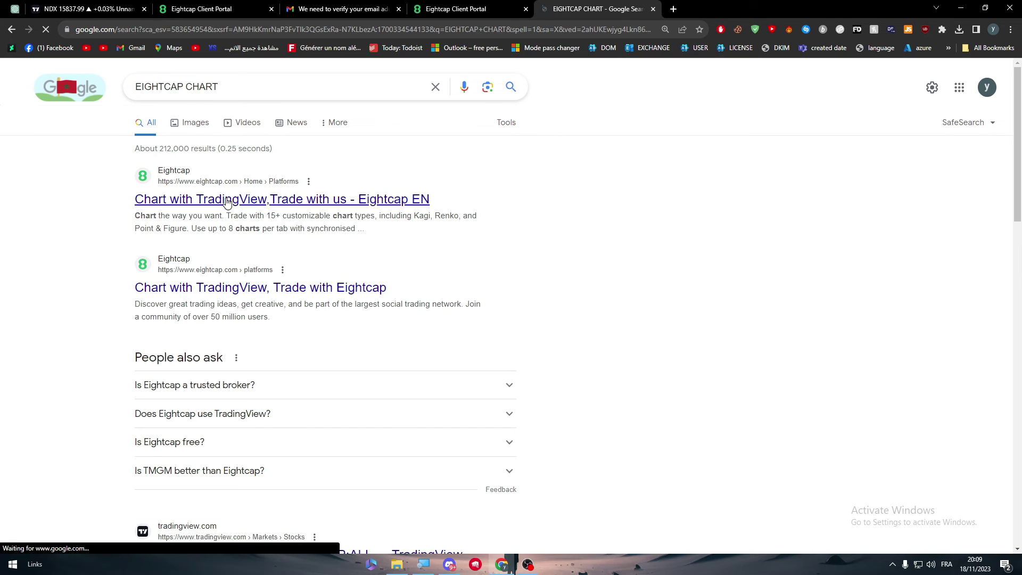
- Look over the Eightcap 'Chart with TradingView, Trade with us' page and its heading
click(669, 5)
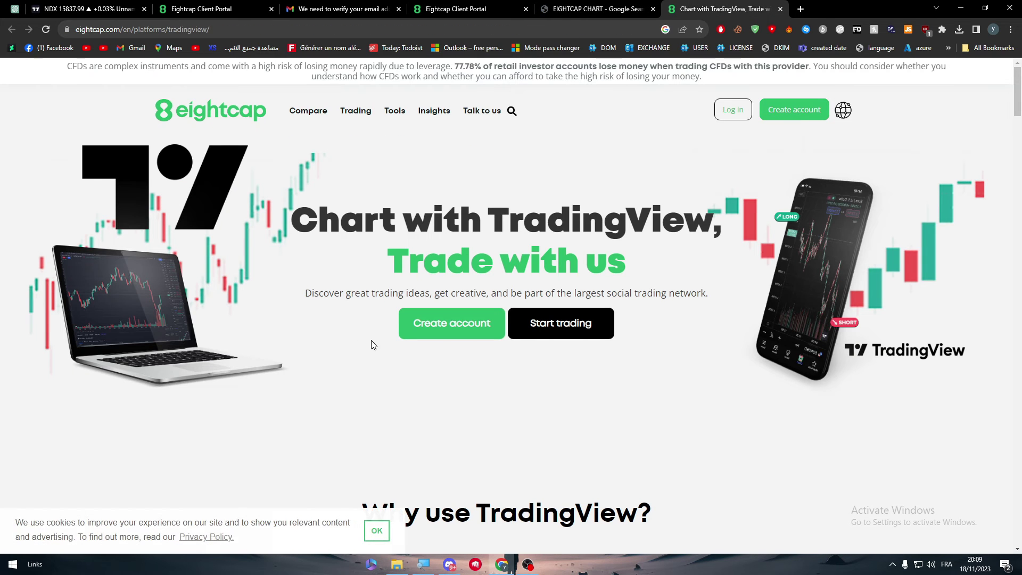
drag(318, 219, 726, 283)
click(726, 283)
drag(1021, 94, 1017, 77)
- Draw a trend line ending near 12000 and a Fibonacci retracement on the NDX chart
click(85, 9)
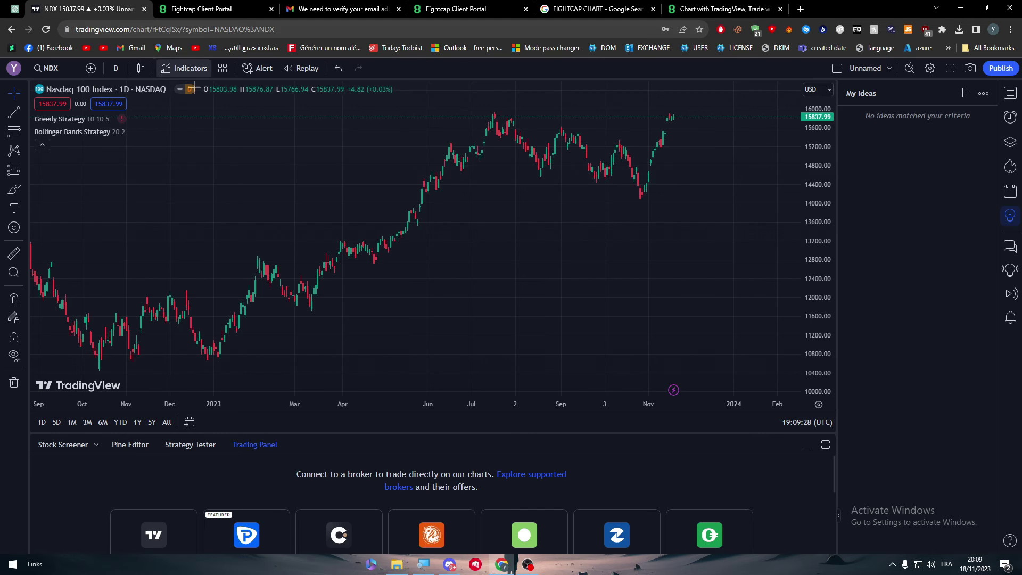
drag(239, 216, 219, 213)
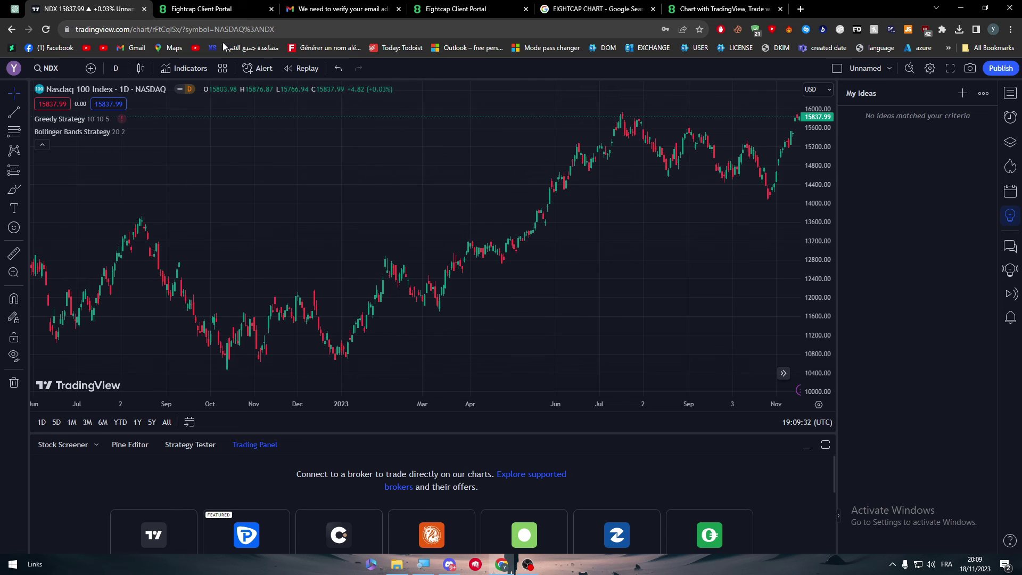
scroll(233, 139, right, 5)
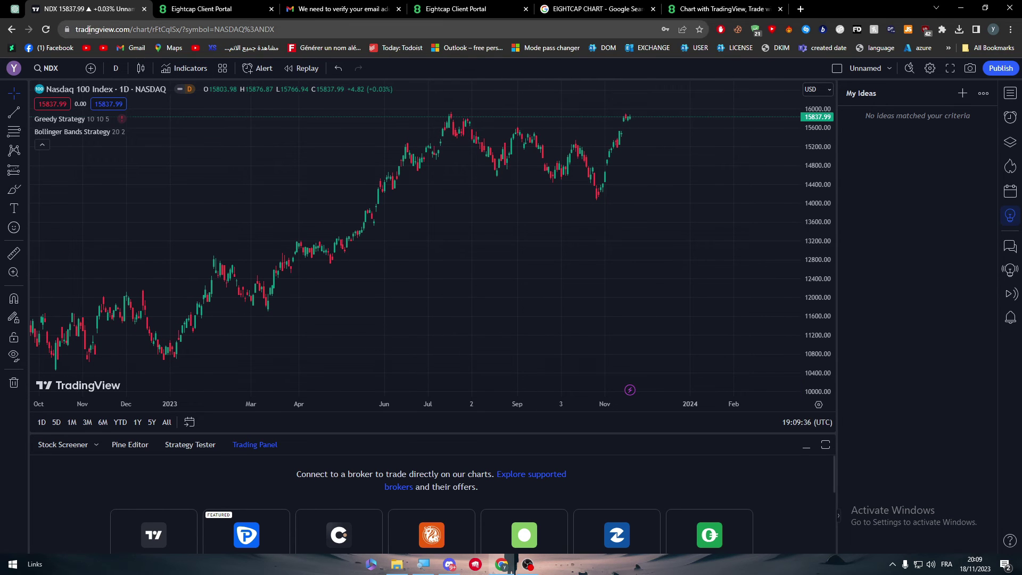
click(14, 111)
click(415, 282)
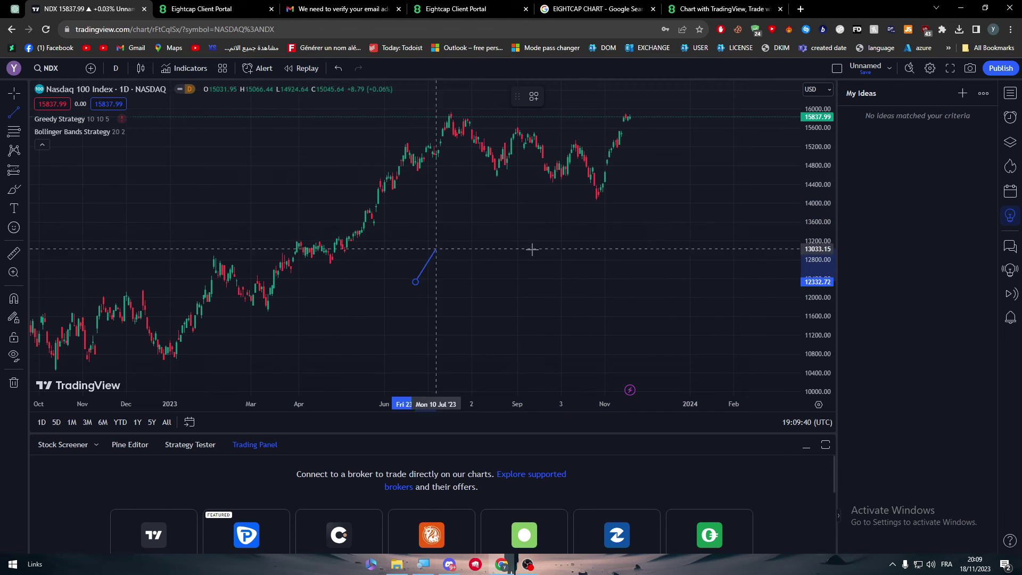
click(715, 295)
click(14, 132)
click(348, 100)
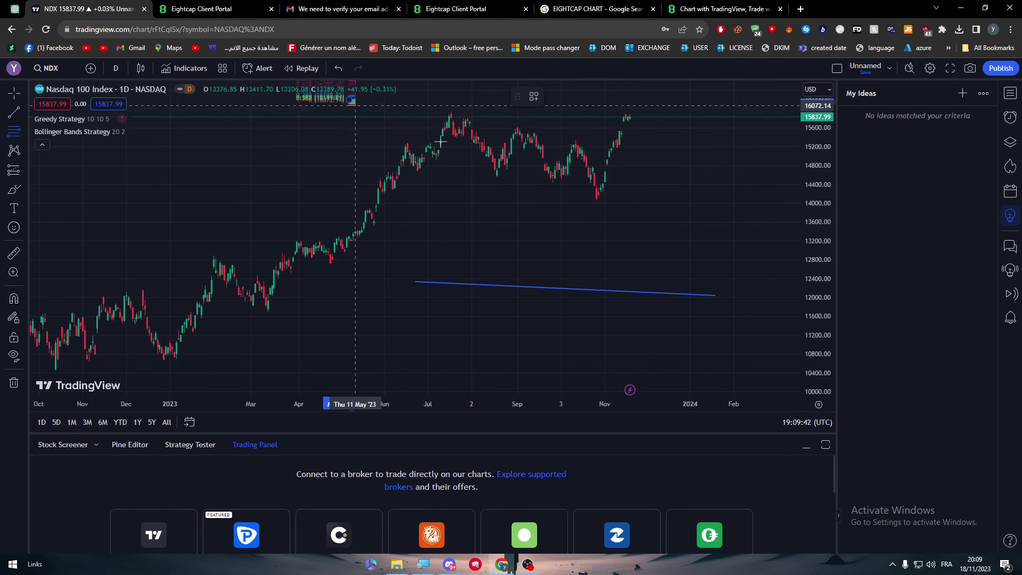
click(776, 256)
- Draw an XABCD pattern and a freehand brush stroke, then remove both
click(14, 150)
click(201, 164)
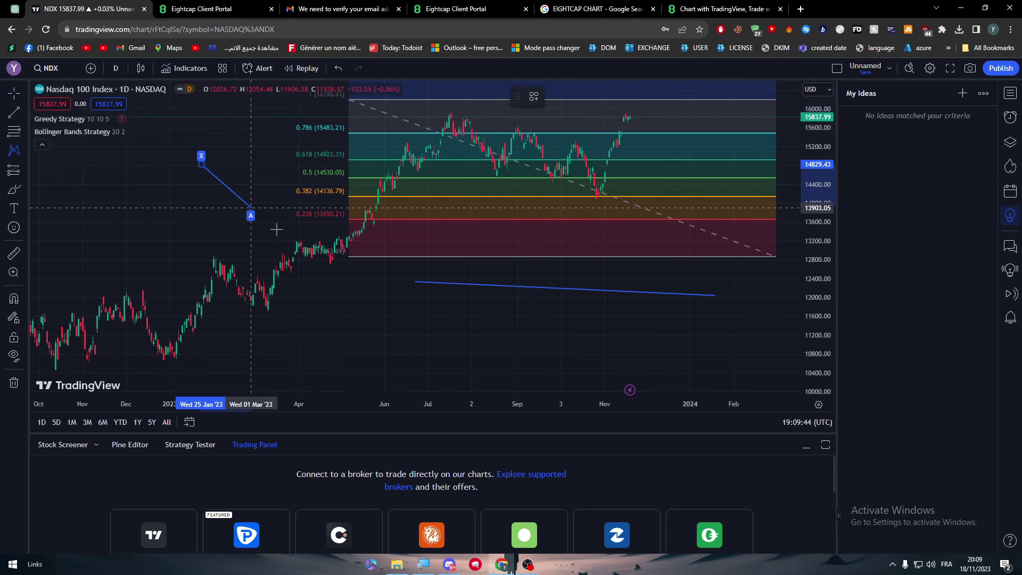
click(372, 308)
click(468, 260)
click(535, 215)
click(336, 117)
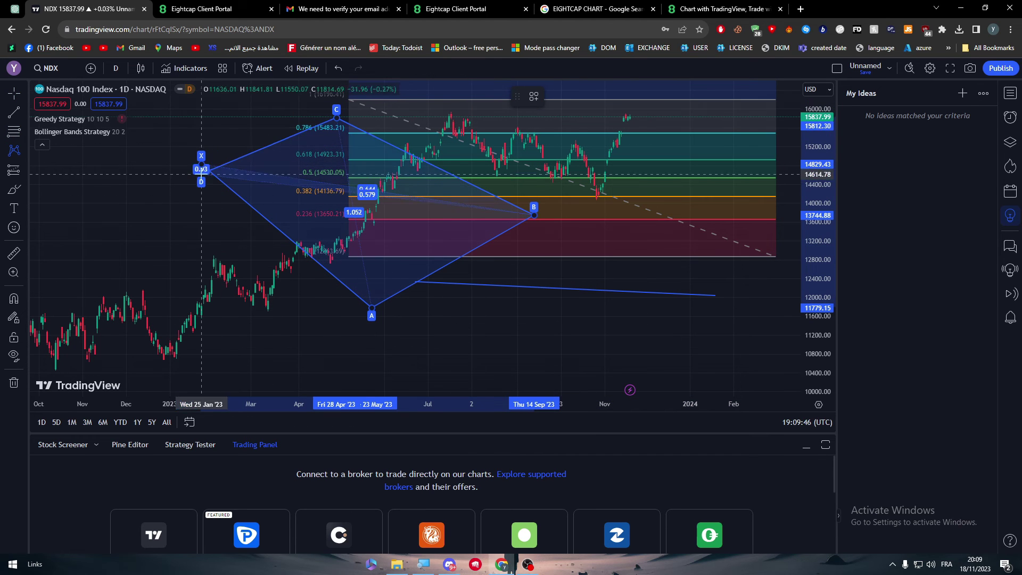
click(202, 163)
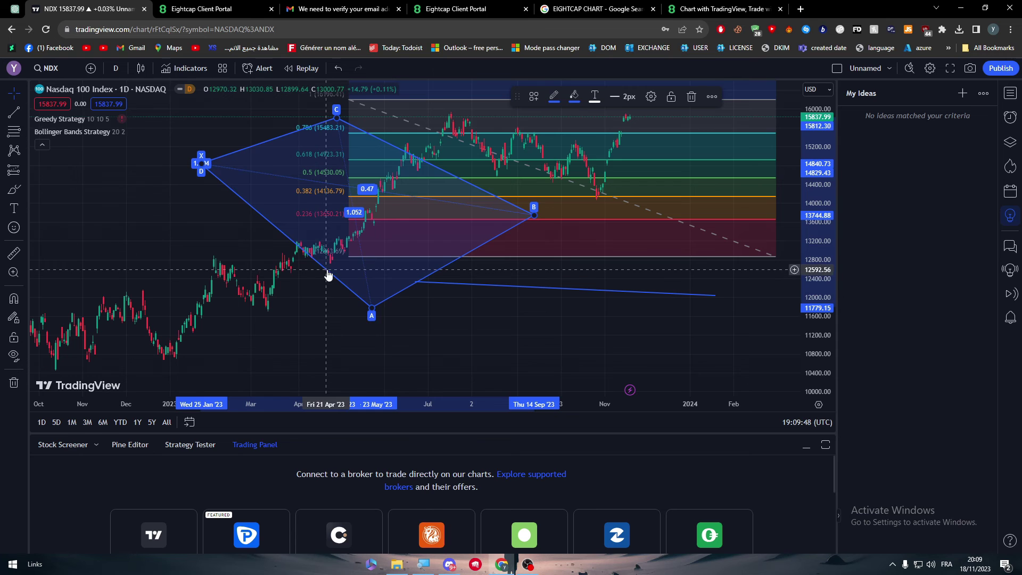
drag(333, 276, 192, 320)
key(Delete)
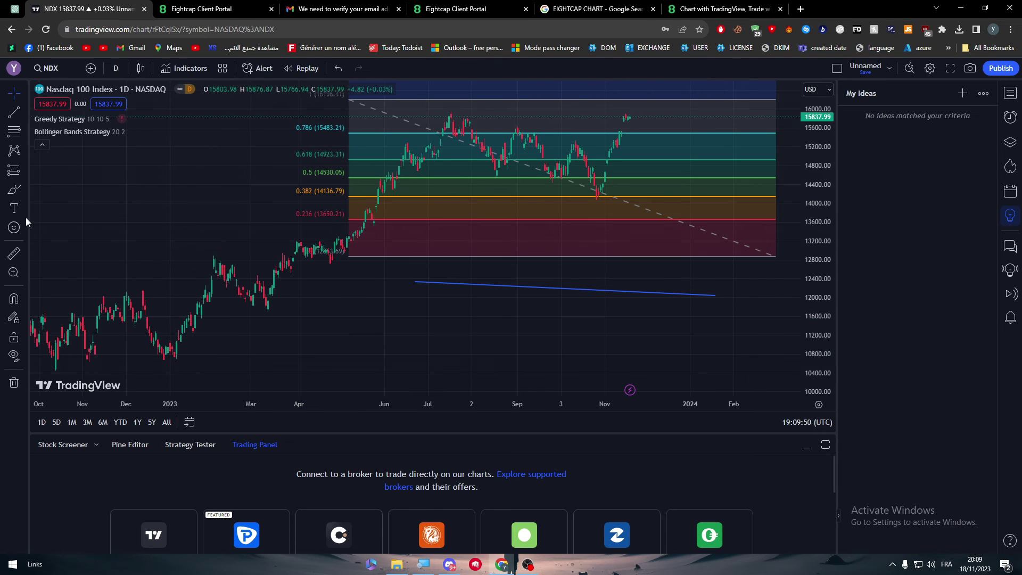
click(14, 192)
mouse_move(41, 229)
mouse_down()
mouse_move(183, 181)
mouse_move(228, 239)
mouse_up()
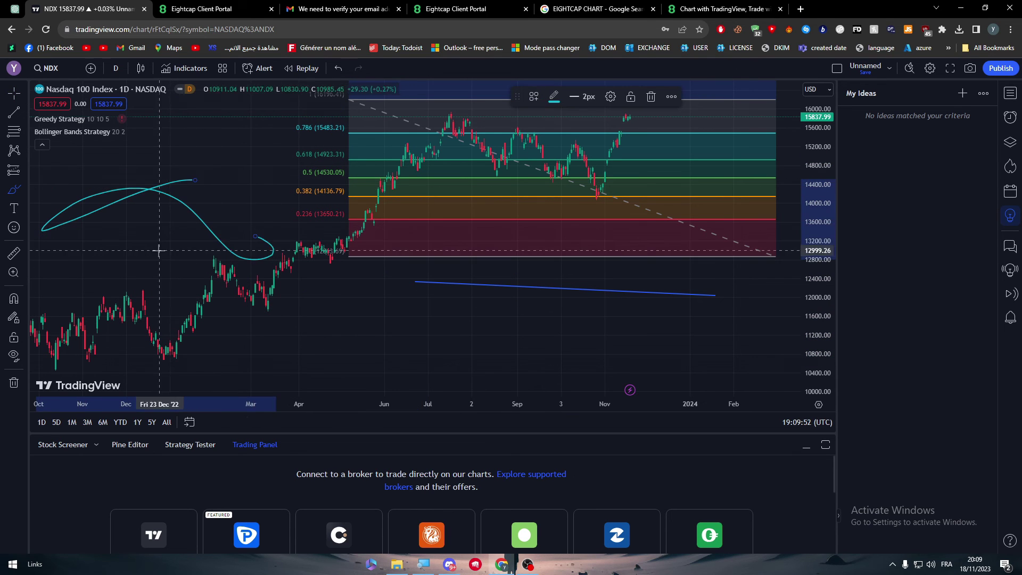
key(ctrl+z)
- Place a 'Text' label on the chart
click(15, 208)
click(66, 198)
drag(64, 193, 358, 258)
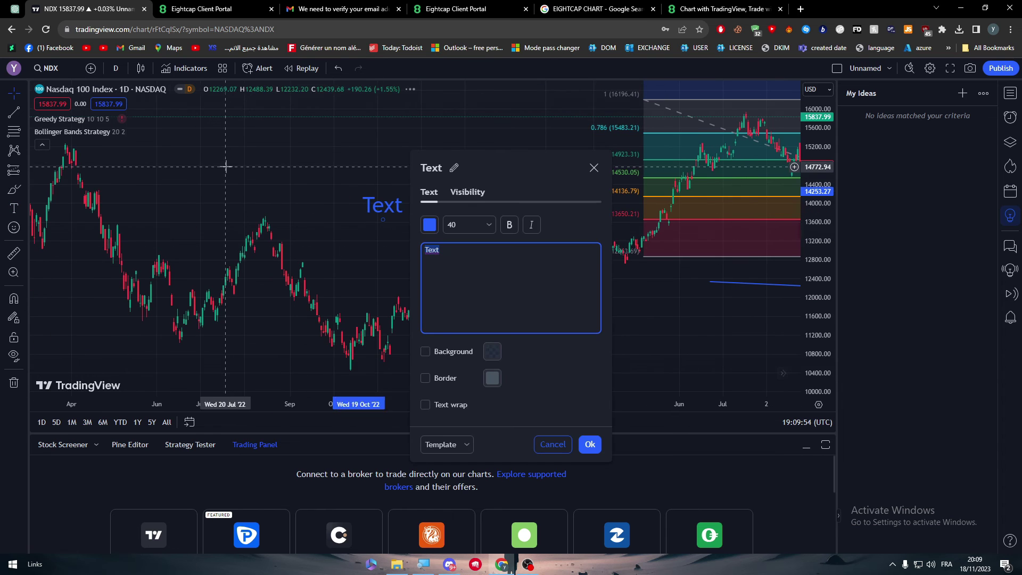
key(Escape)
- Measure the price range from the January 2023 low with the measure tool
click(10, 259)
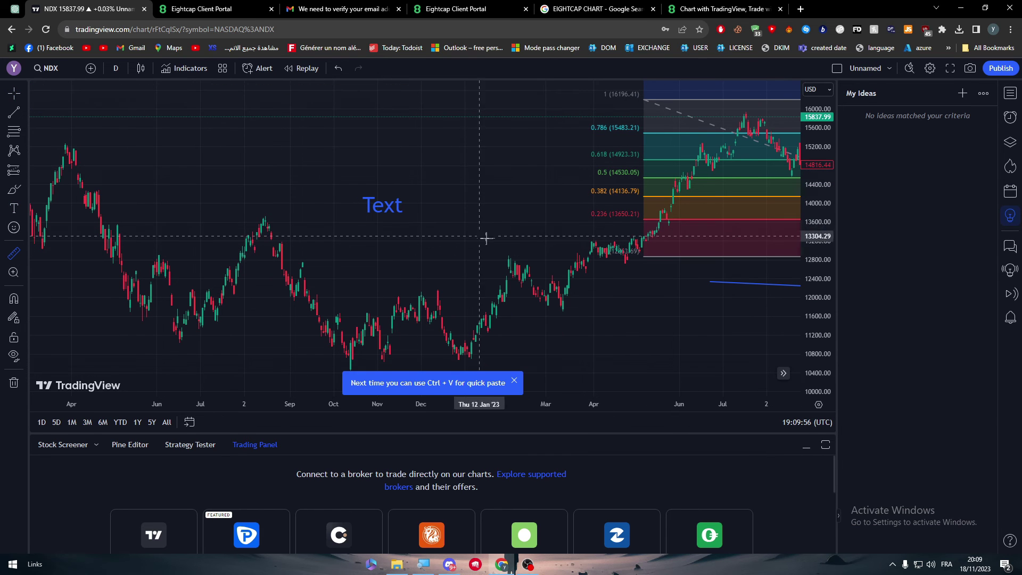
click(468, 189)
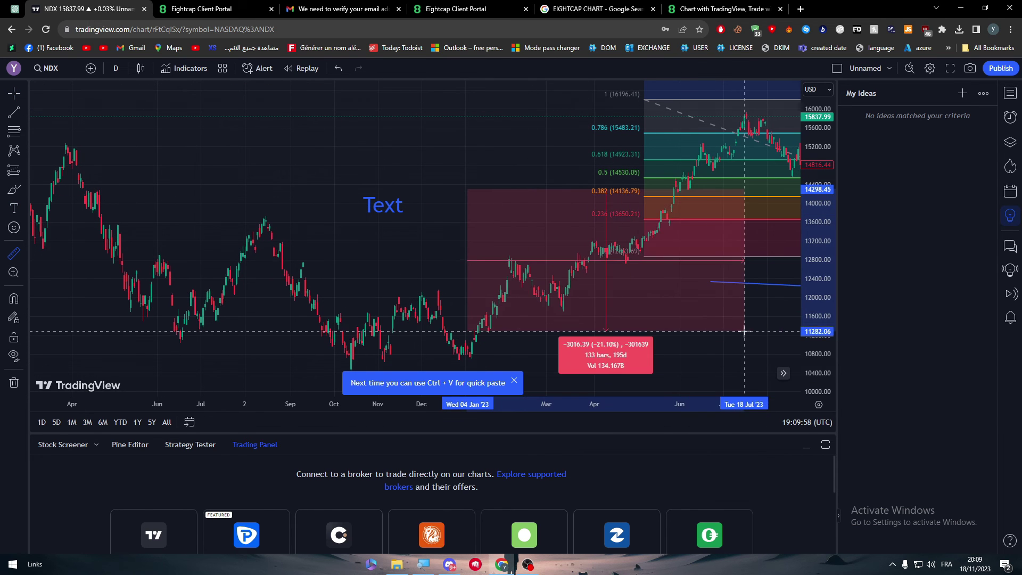
click(765, 327)
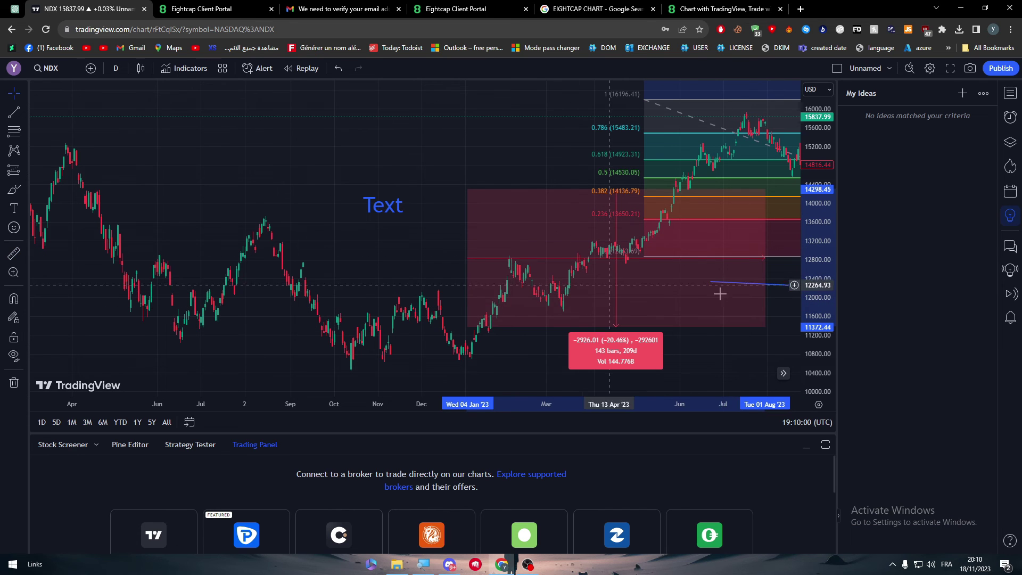
drag(536, 150, 237, 147)
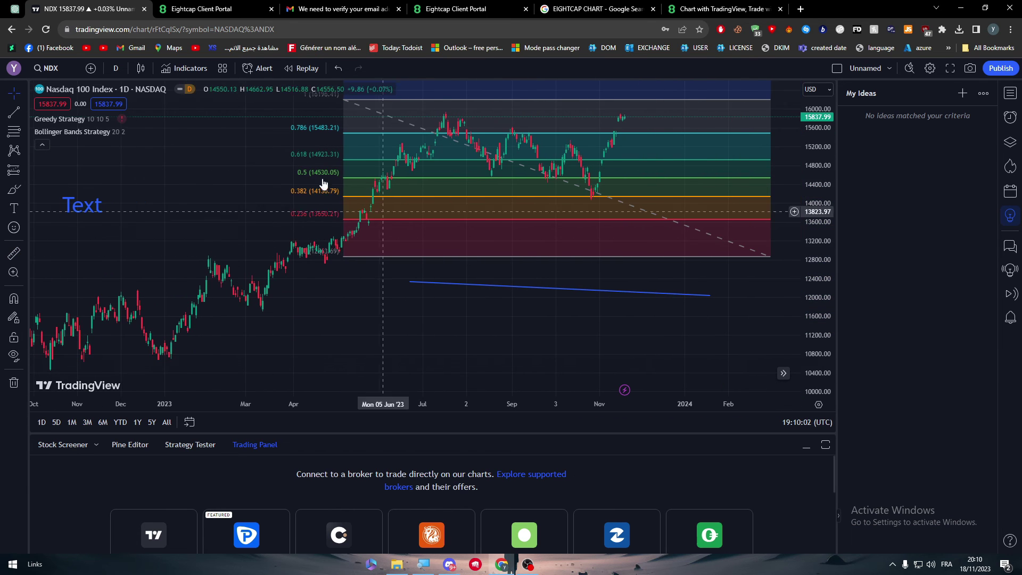
click(185, 68)
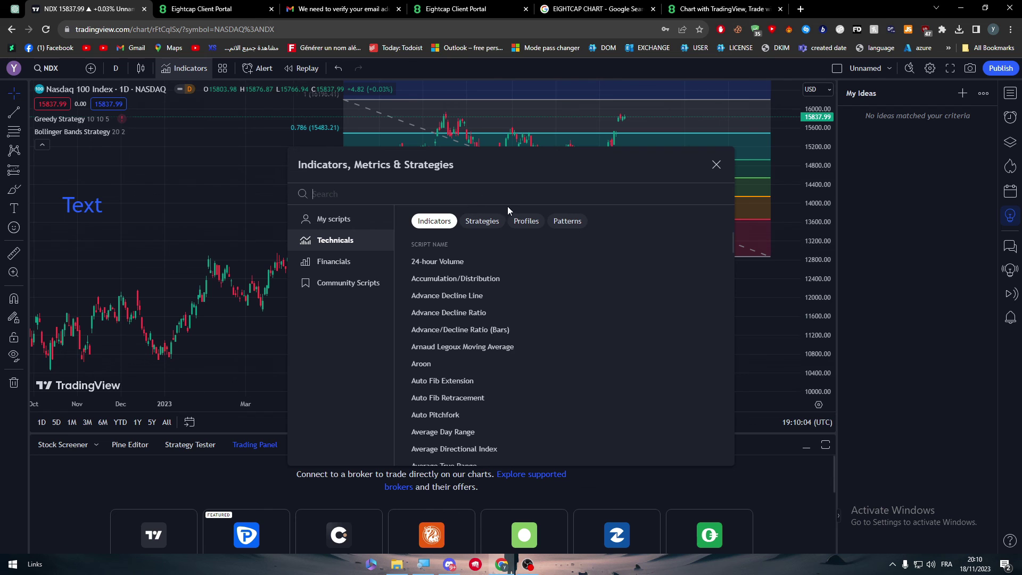
- Try adding ChannelBreakOutStrategy, dismiss the upgrade prompt, and view Greedy Strategy results in Strategy Tester
click(487, 222)
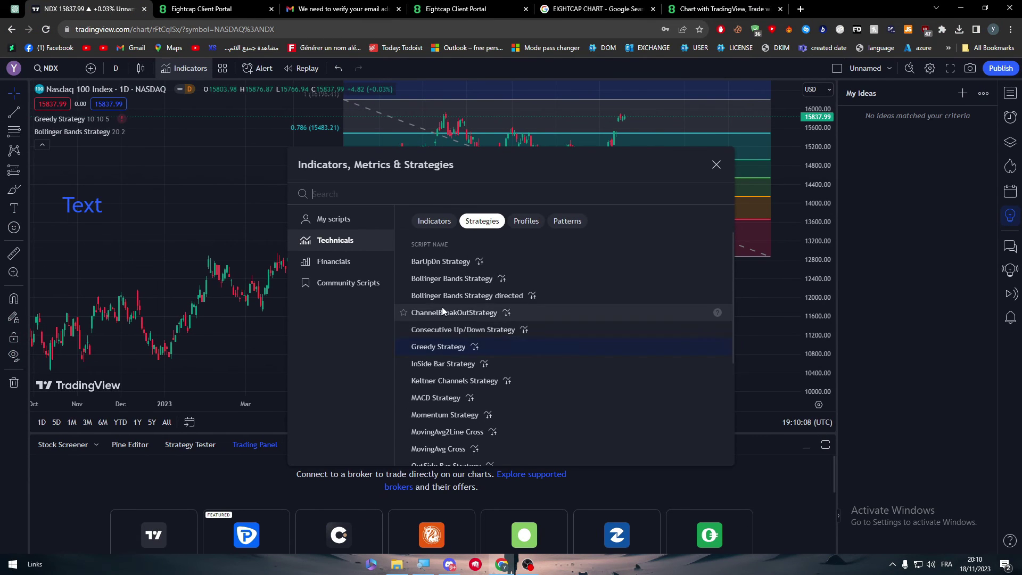
click(442, 312)
click(659, 113)
click(716, 164)
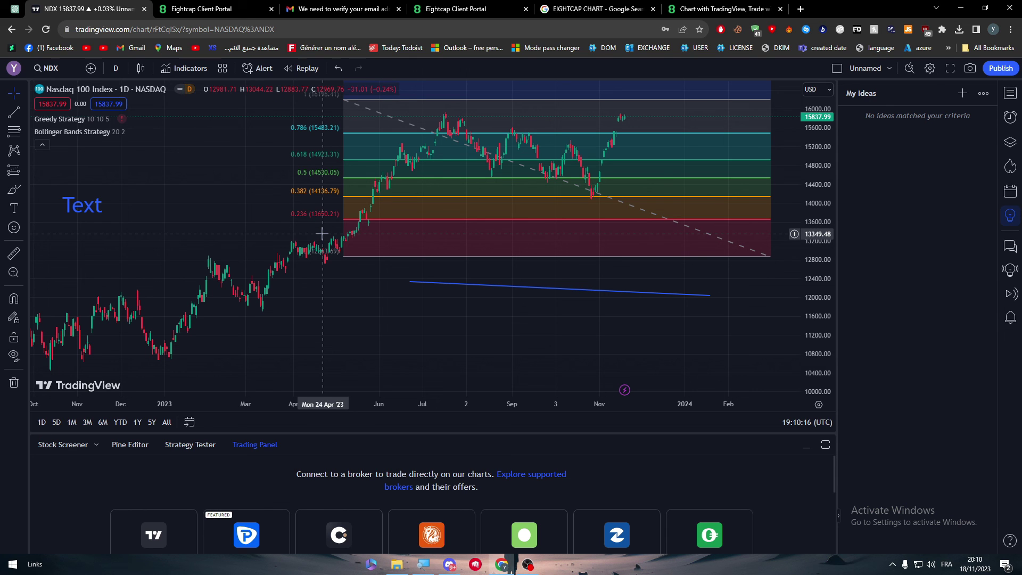
click(190, 445)
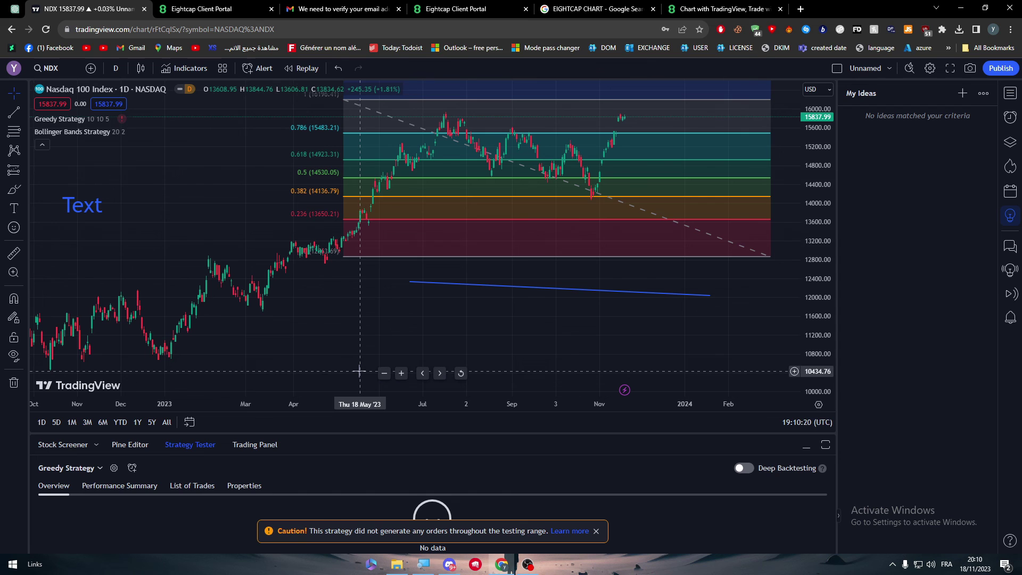
- Bring up the Account Setup upload page after a brief look back at the NDX chart
click(239, 8)
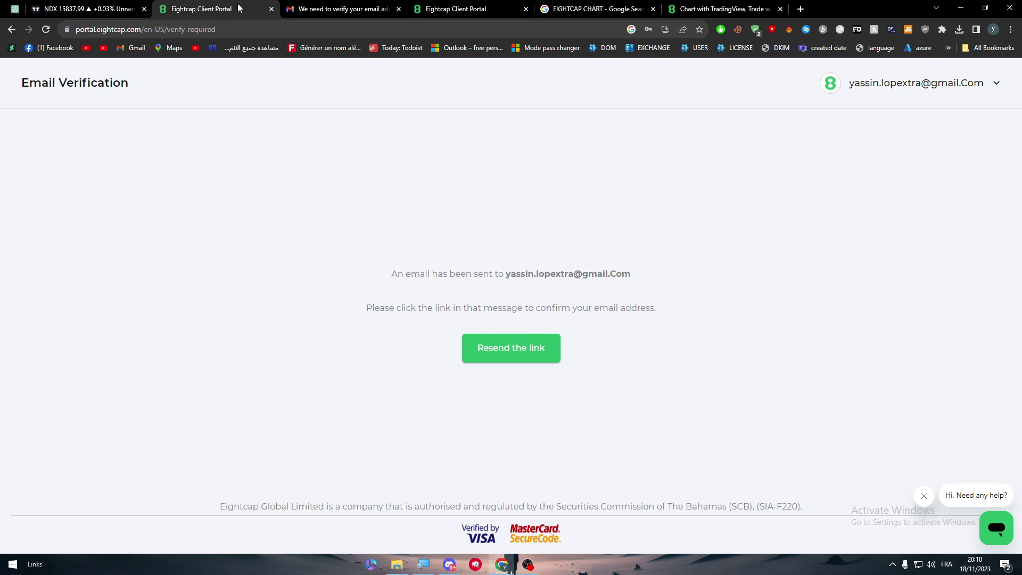
click(497, 8)
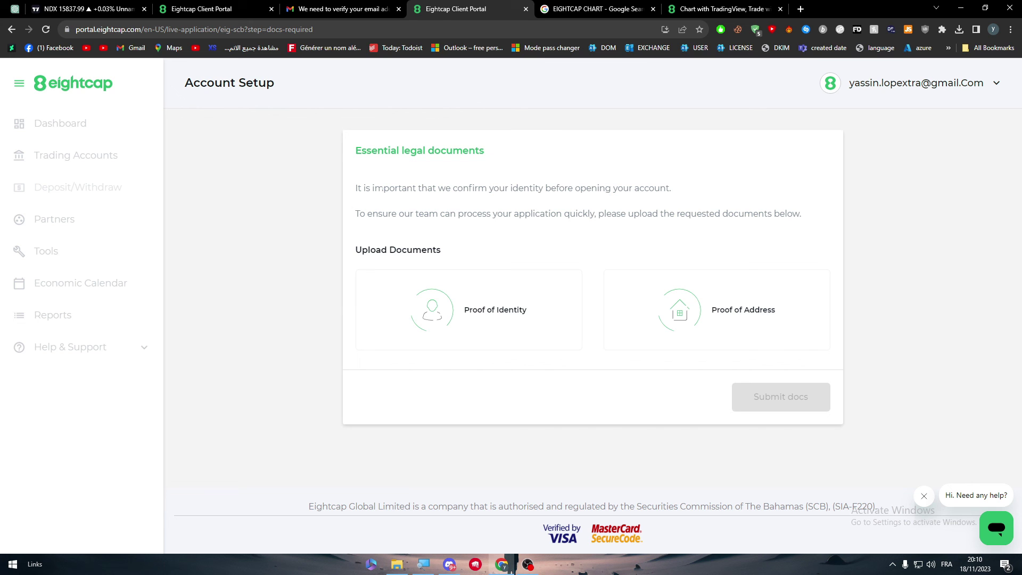
key(ctrl+1)
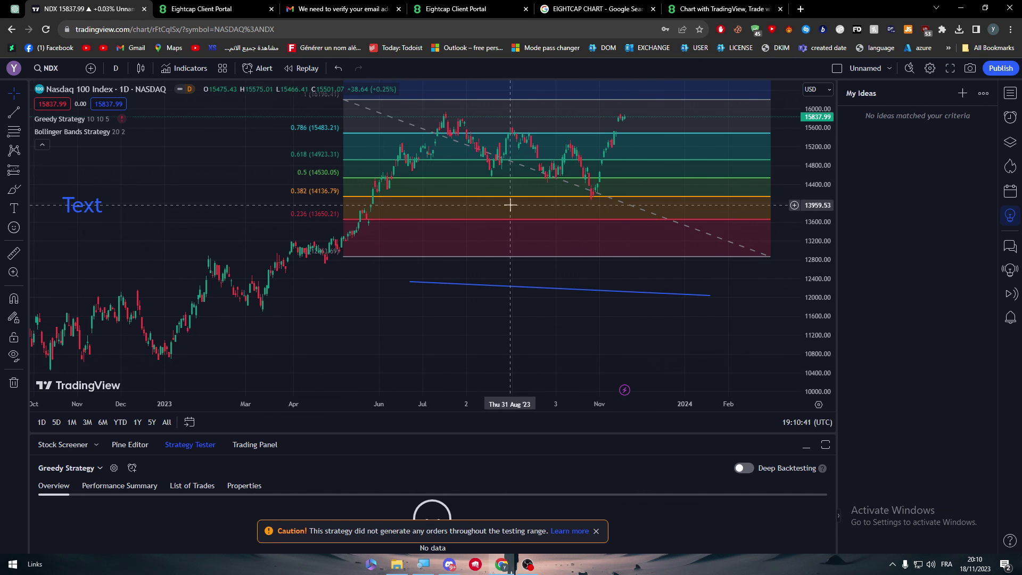
click(468, 9)
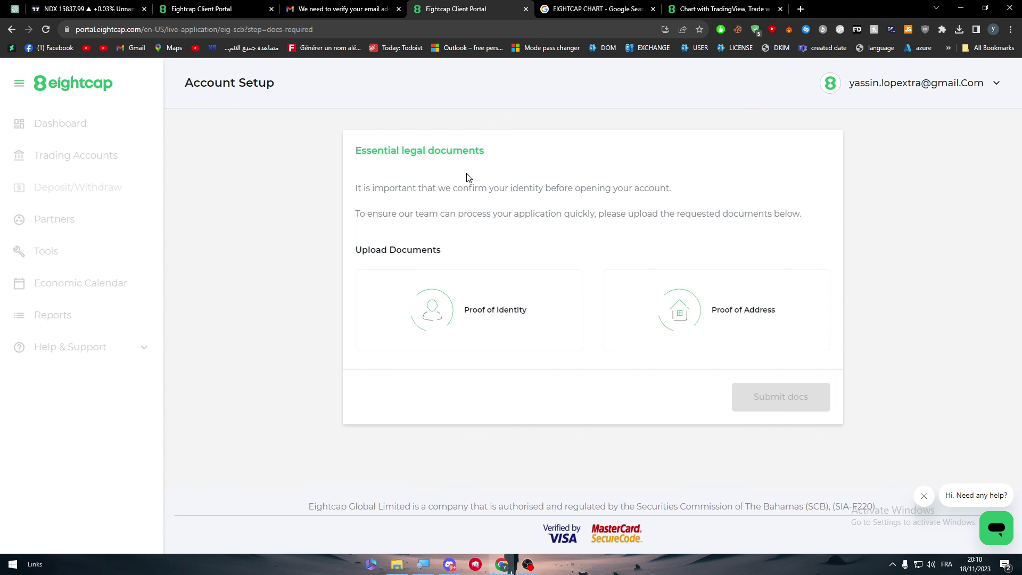